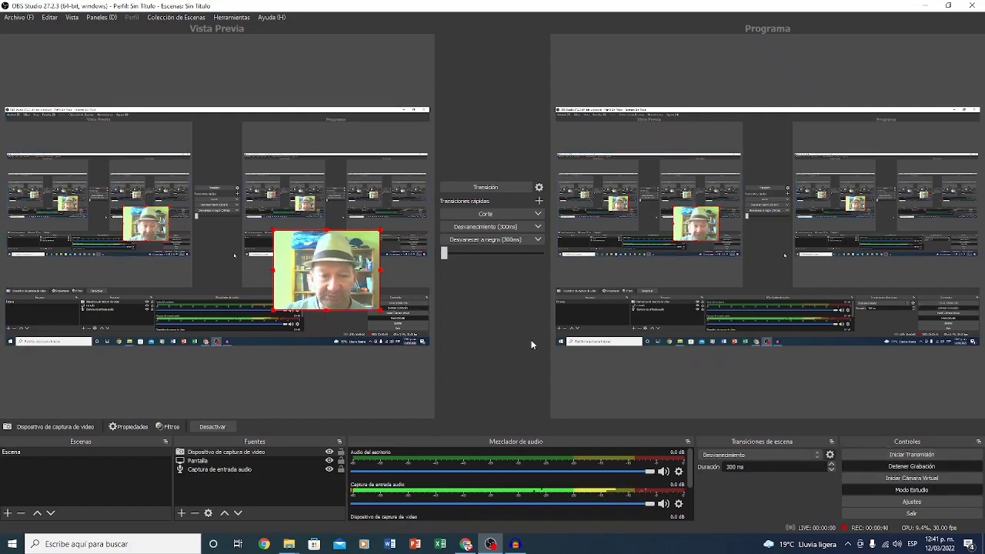
# Switch to Chrome and search the web for "audacity" in a new tab.
pyautogui.moveTo(302, 249); pyautogui.dragTo(313, 332)
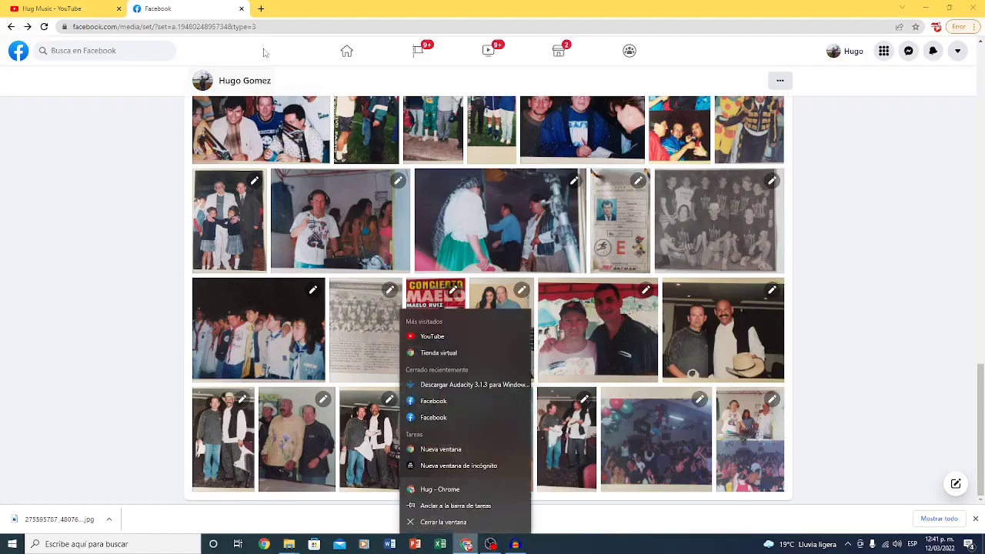
pyautogui.click(261, 8)
pyautogui.click(256, 25)
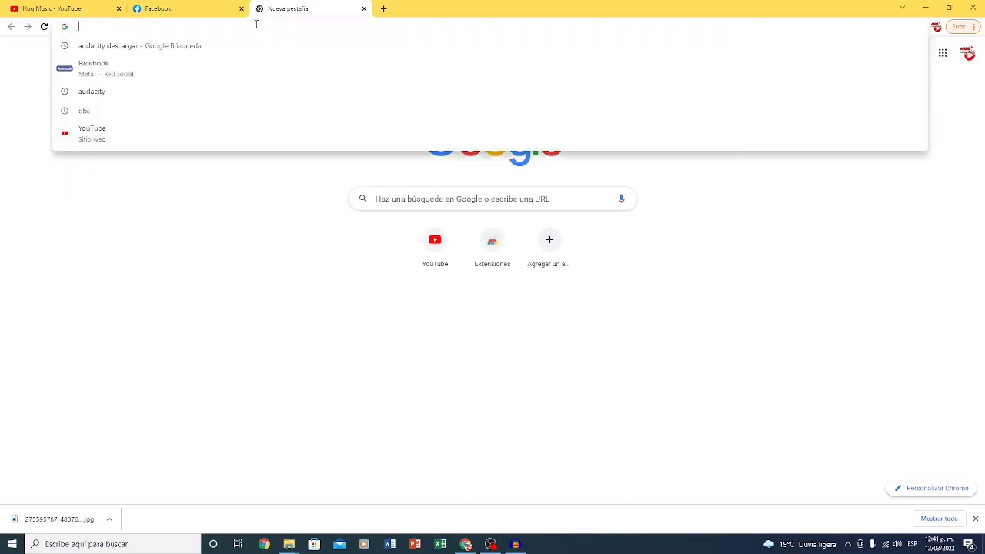
pyautogui.write('audacity')
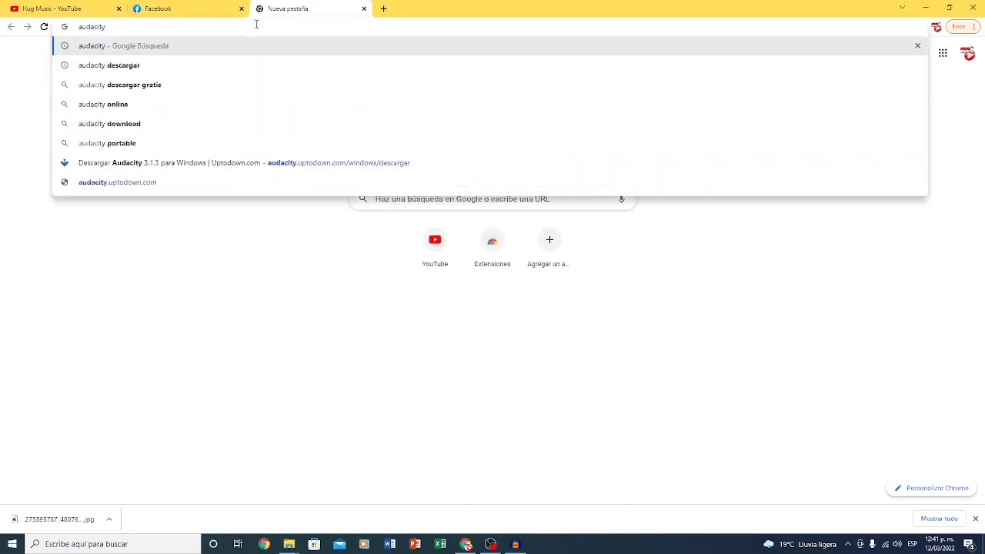
pyautogui.press('Return')
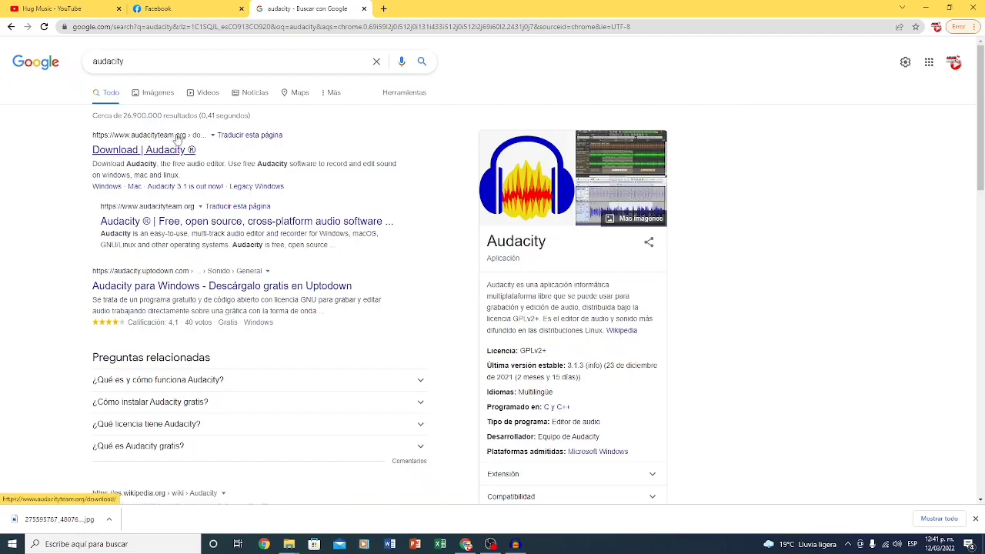
# Open the official Audacity download page from the results and review its Windows, Mac and Linux download options.
pyautogui.click(152, 152)
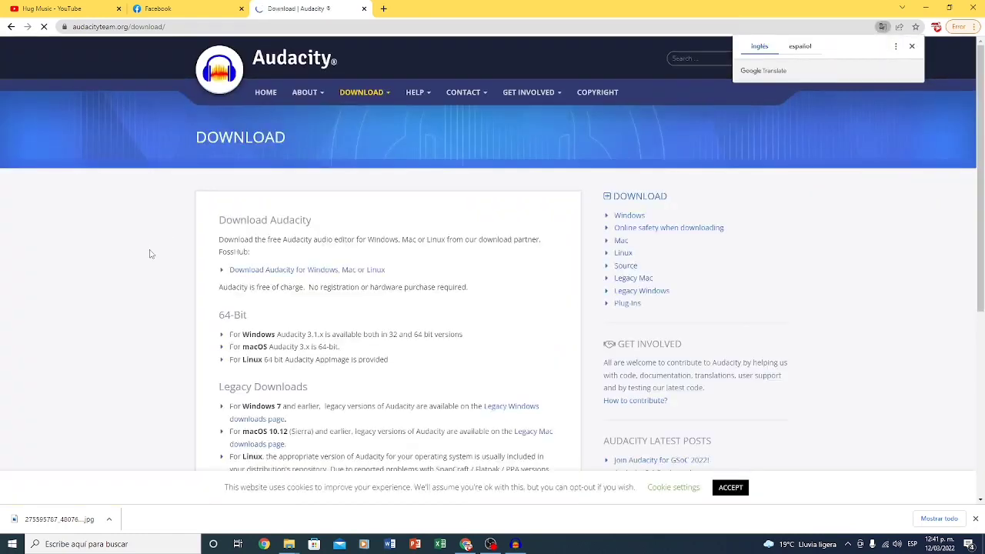
pyautogui.scroll(-2, 121, 246)
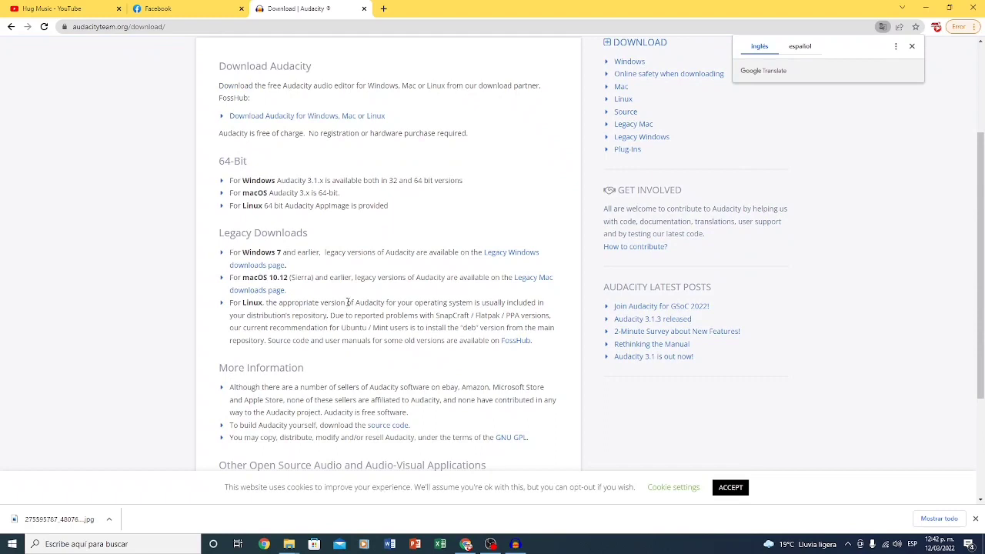
pyautogui.scroll(-2, 348, 301)
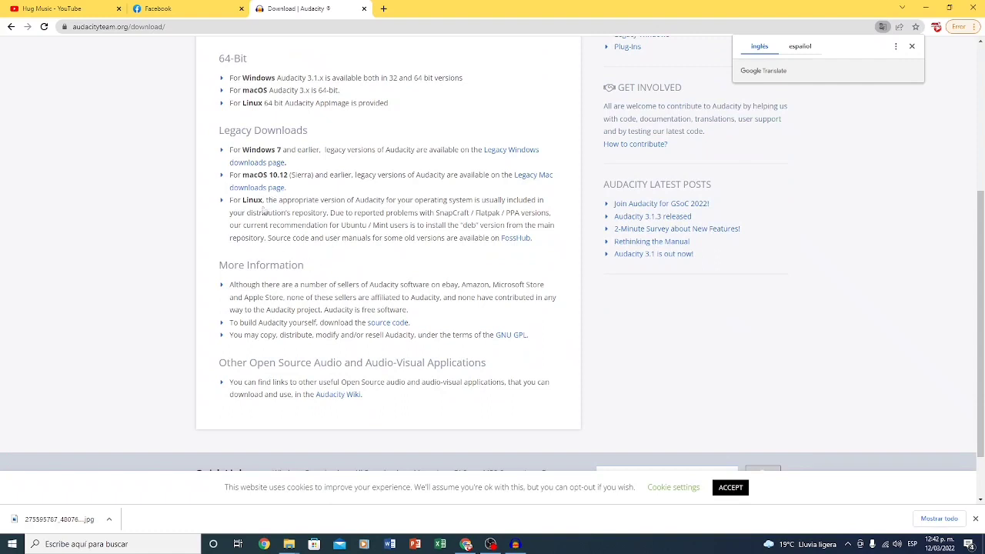
pyautogui.scroll(5, 303, 292)
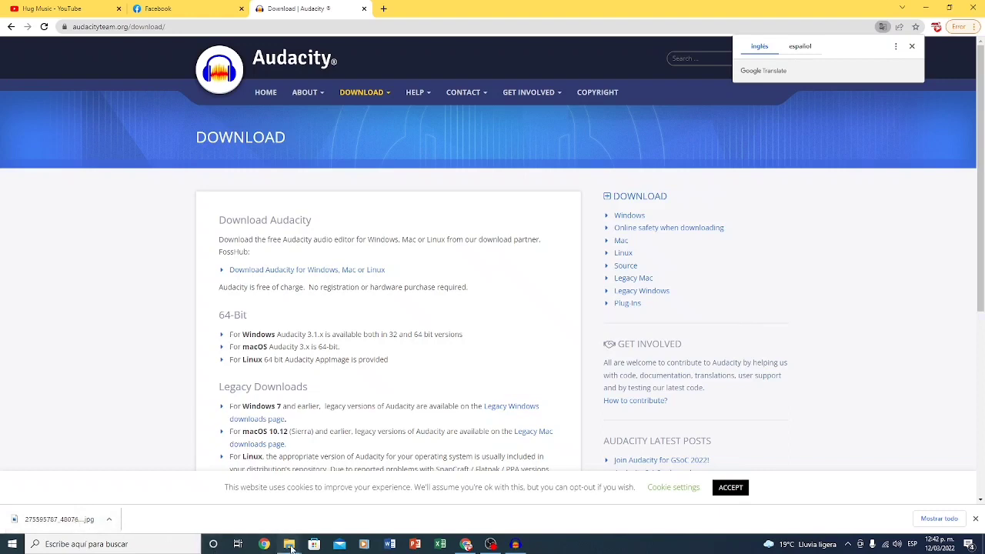
# Try to run the audacity-3-1-3 installer in the Downloads folder as administrator.
pyautogui.moveTo(289, 544)
pyautogui.click(261, 501)
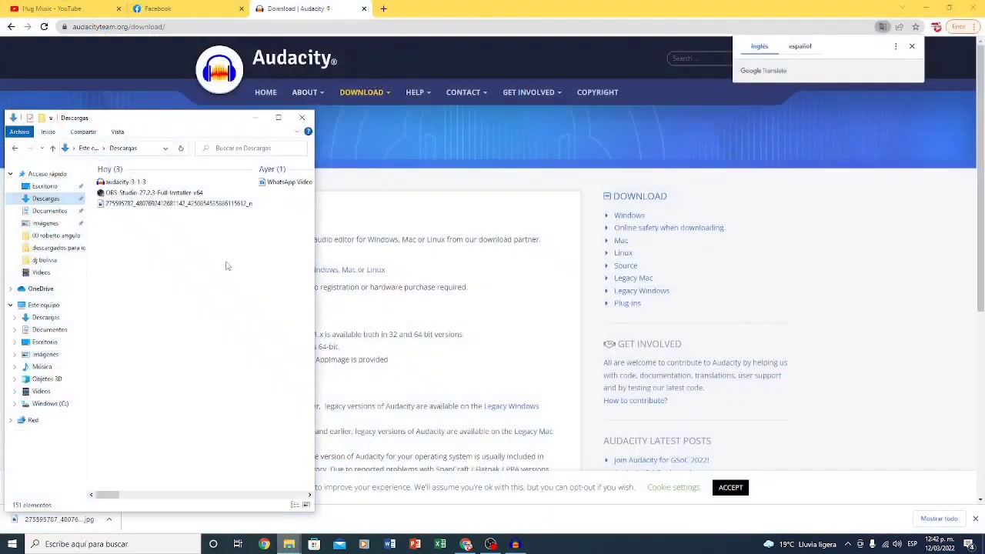
pyautogui.click(119, 183)
pyautogui.rightClick(120, 183)
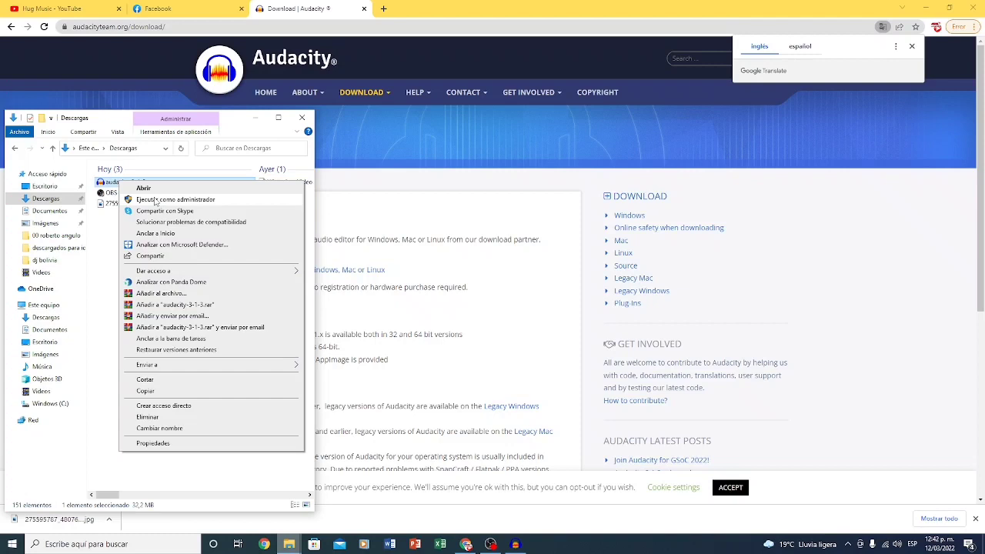
pyautogui.click(155, 202)
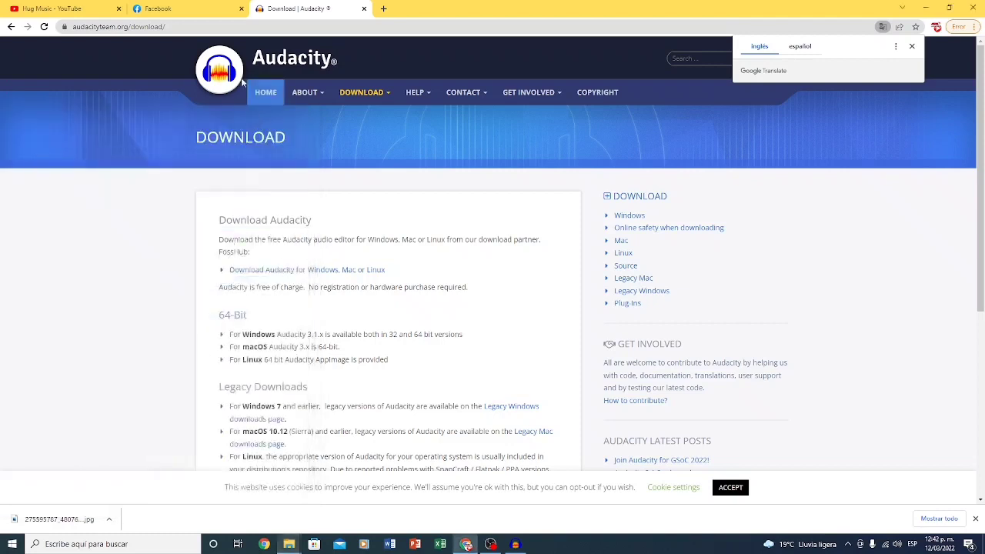
# Switch to Audacity and record about 11 seconds of voice and room noise on the empty stereo track.
pyautogui.click(517, 545)
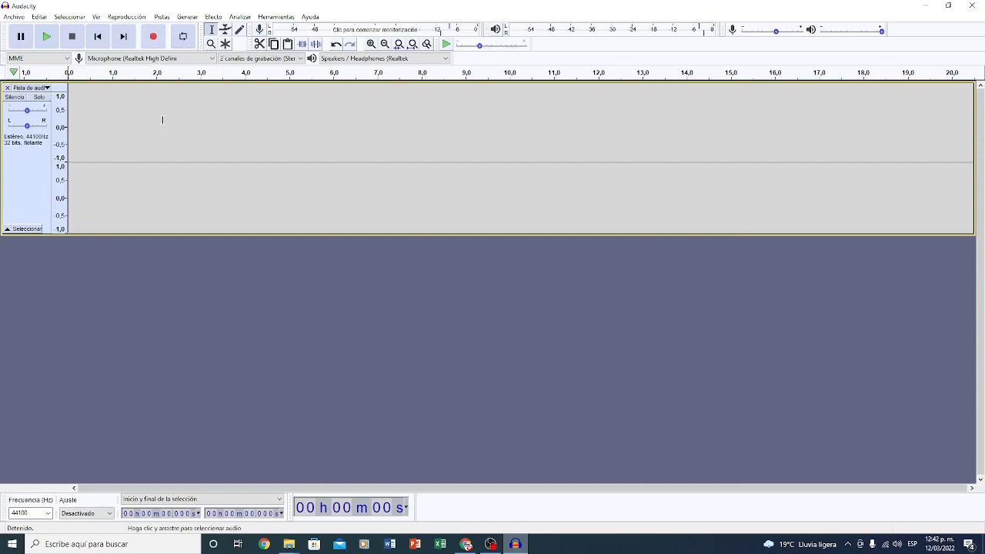
pyautogui.click(154, 37)
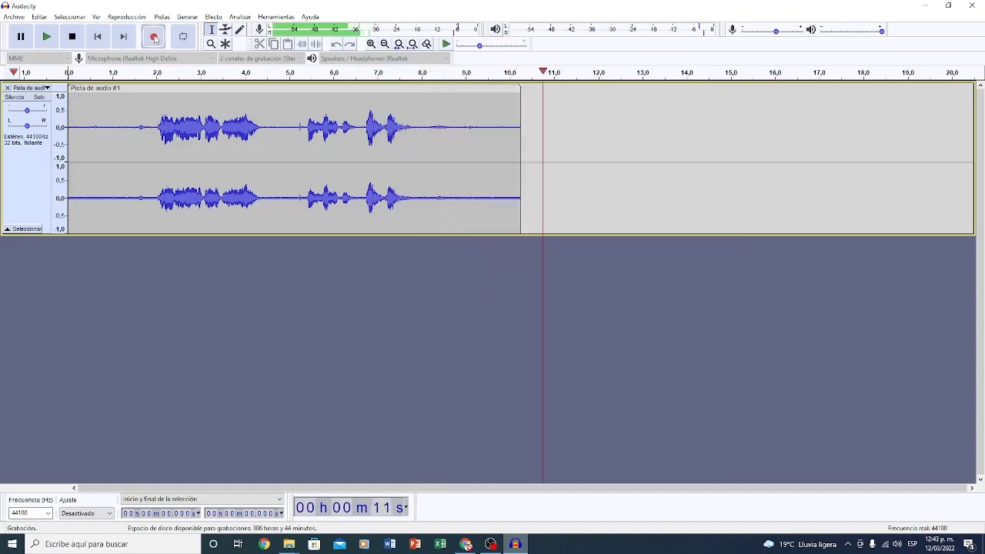
pyautogui.press('space')
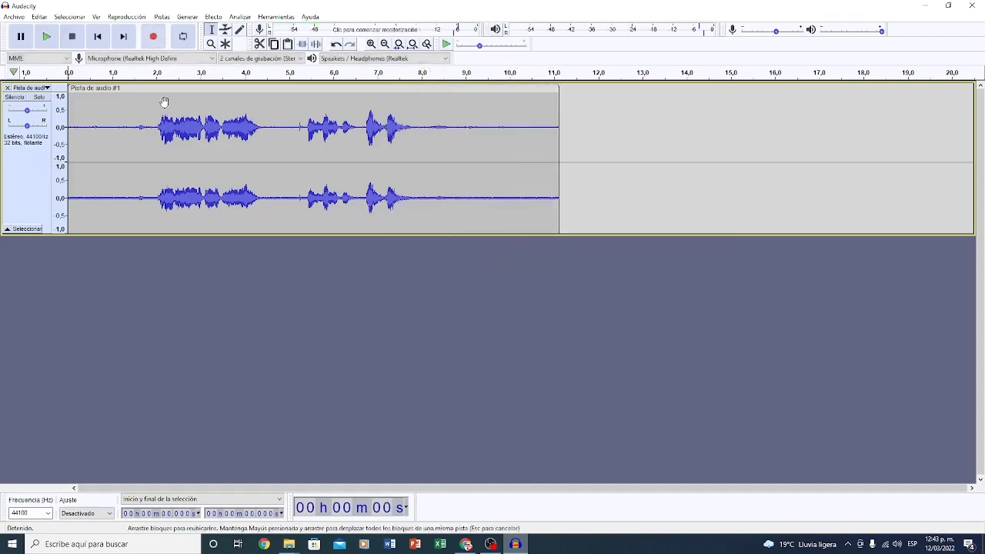
# Play the recording's quiet tail from about 8 s, and its spoken part from about 2 s.
pyautogui.click(421, 140)
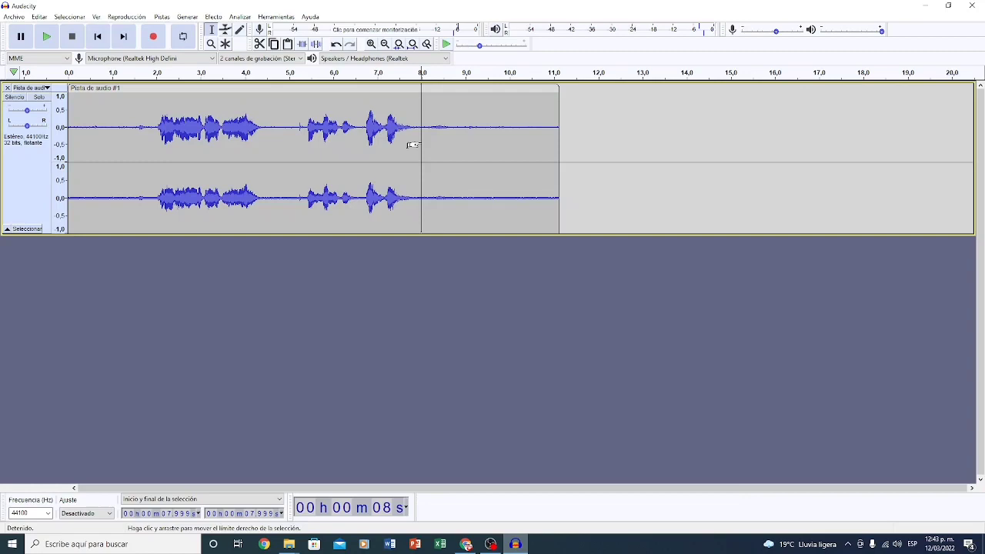
pyautogui.press('space')
pyautogui.press('space')
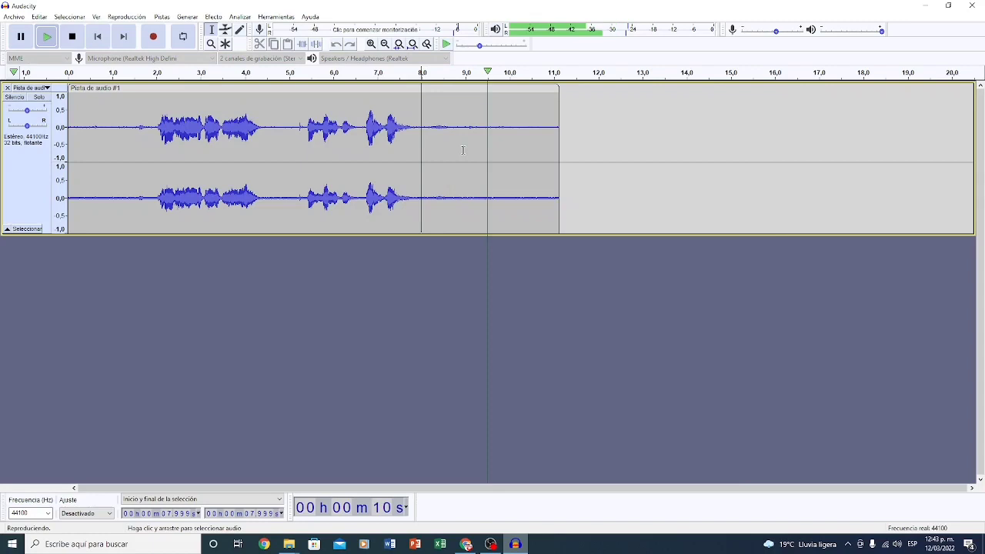
pyautogui.press('space')
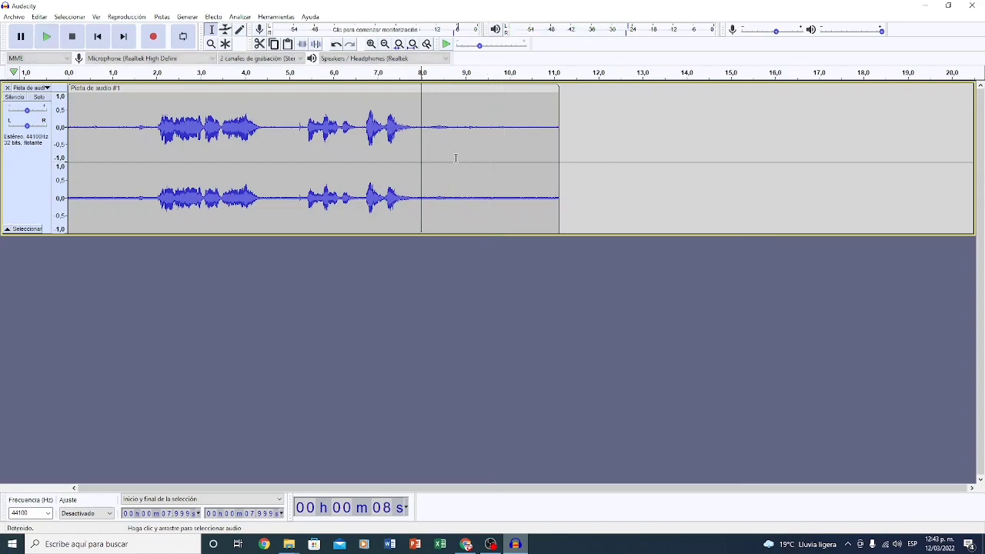
pyautogui.click(154, 142)
pyautogui.press('space')
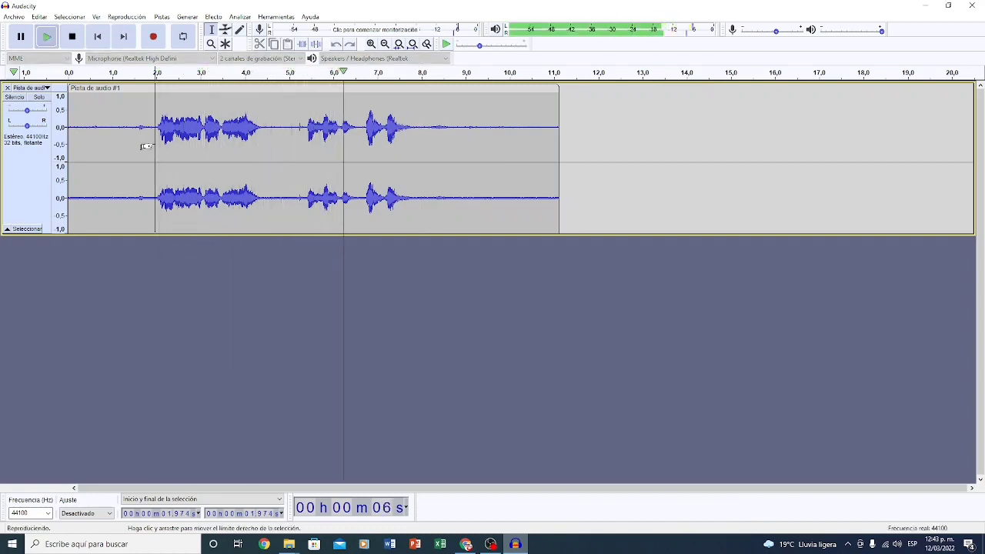
pyautogui.press('space')
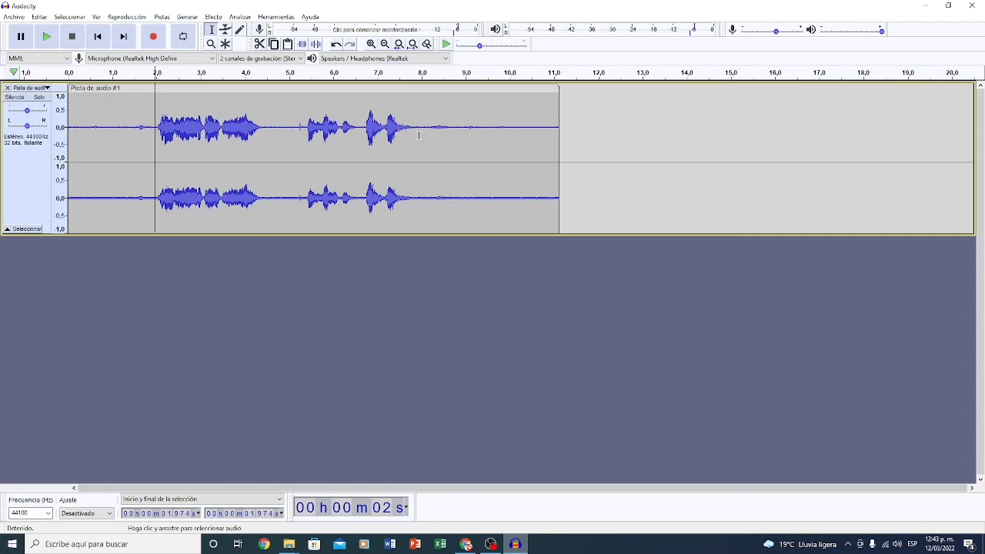
# Capture a noise profile with Noise Reduction from the quiet section between about 7.85 s and the end of the clip.
pyautogui.moveTo(415, 142); pyautogui.dragTo(559, 147)
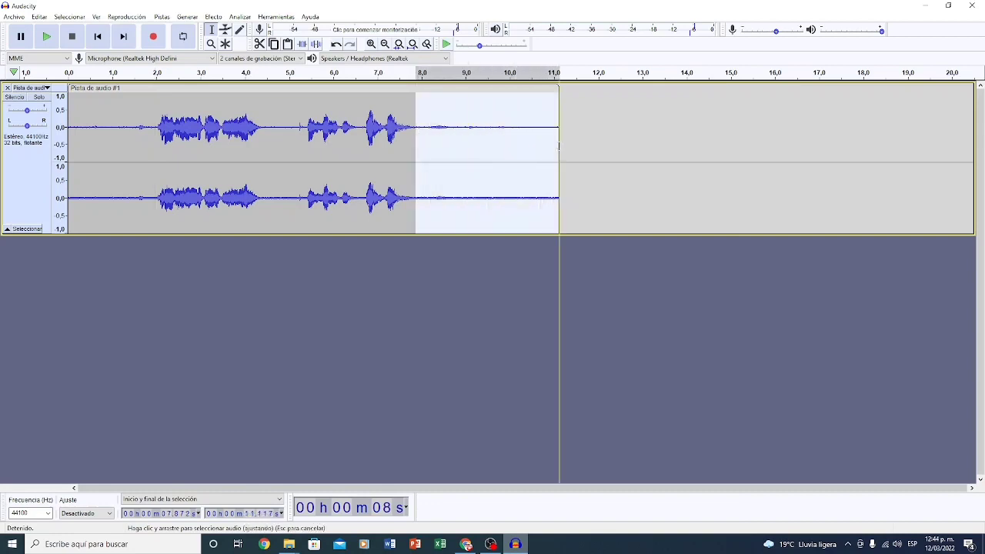
pyautogui.click(464, 151)
pyautogui.moveTo(416, 147); pyautogui.dragTo(560, 156)
pyautogui.click(215, 17)
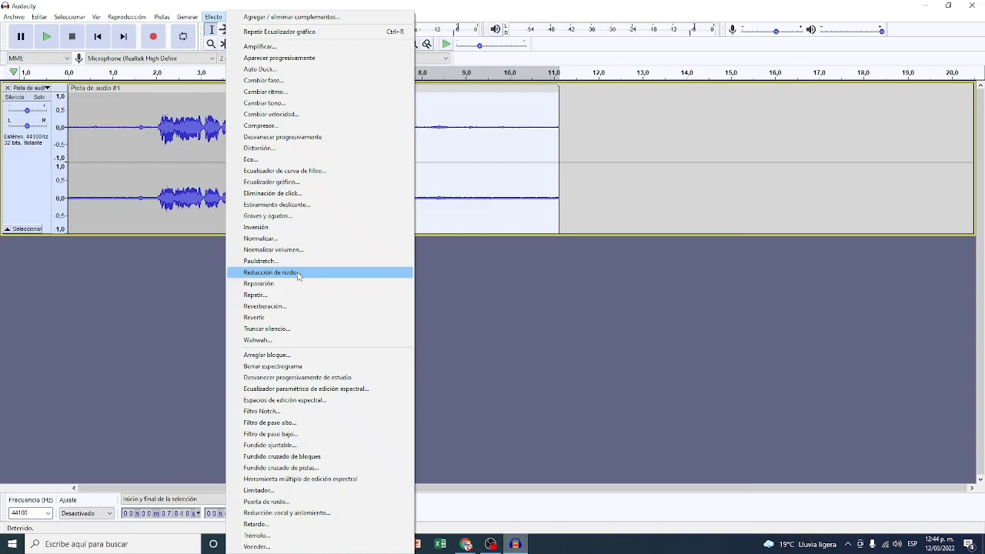
pyautogui.click(298, 274)
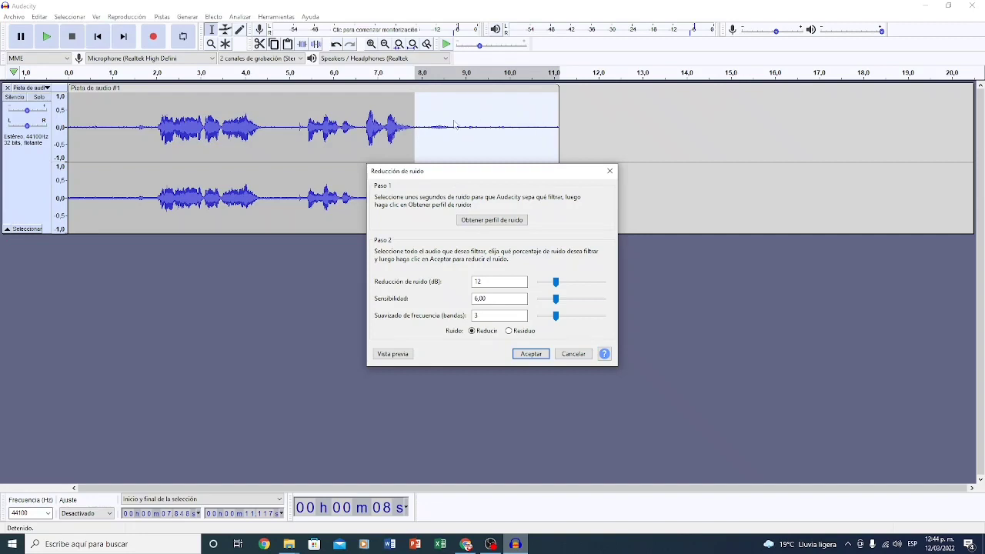
pyautogui.click(487, 220)
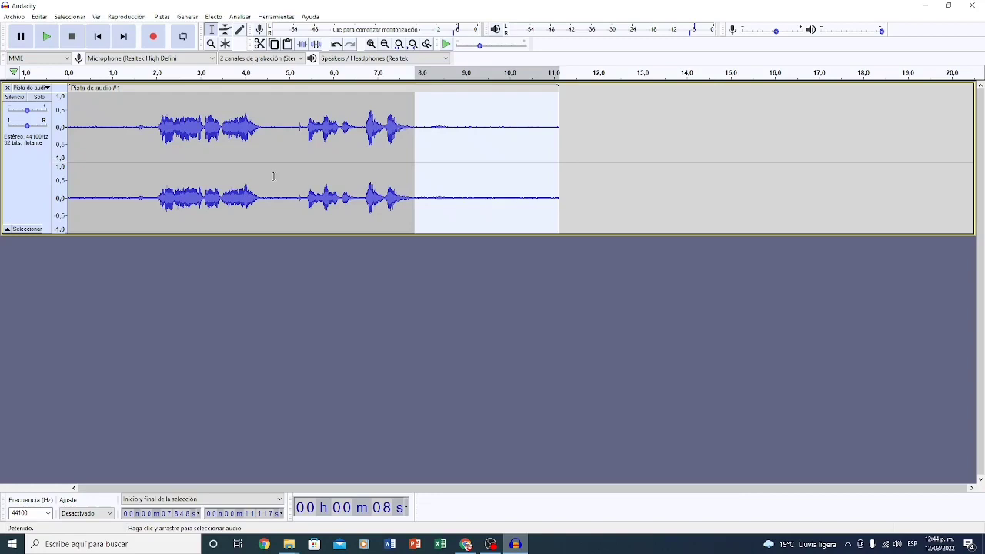
# Apply Noise Reduction to the entire track with 12 dB reduction, sensitivity 6.00 and 3 frequency smoothing bands.
pyautogui.click(137, 157)
pyautogui.press('Home')
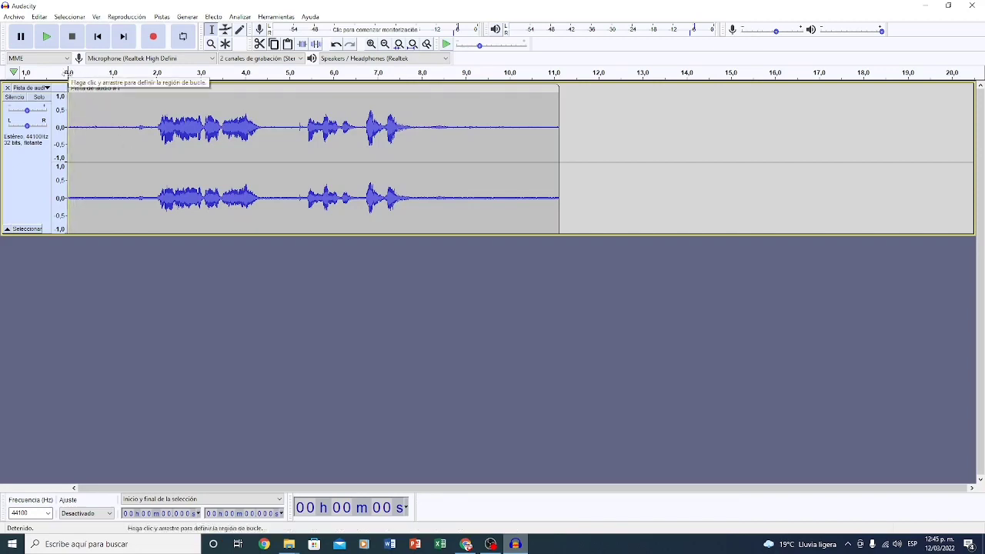
pyautogui.press('End')
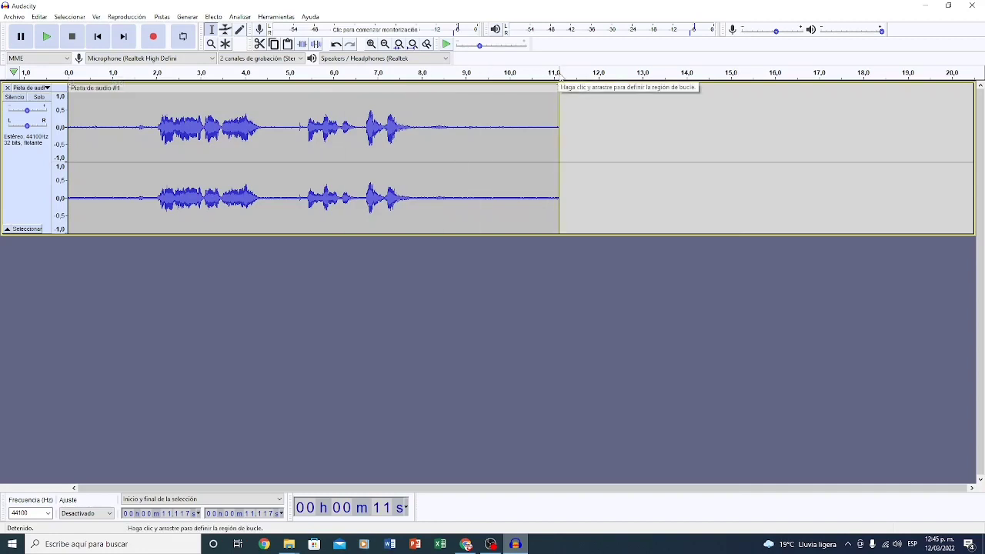
pyautogui.press('Home')
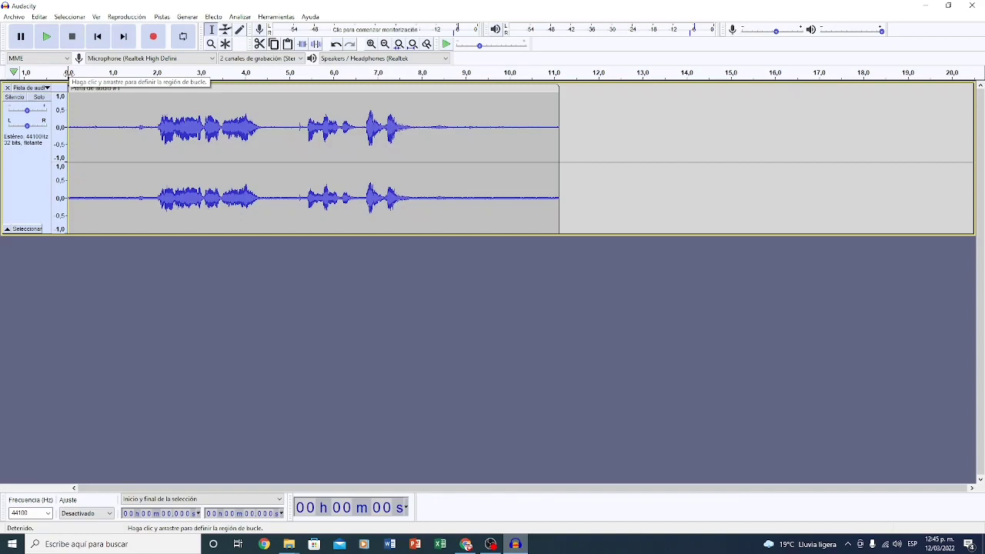
pyautogui.hotkey('ctrl', 'a')
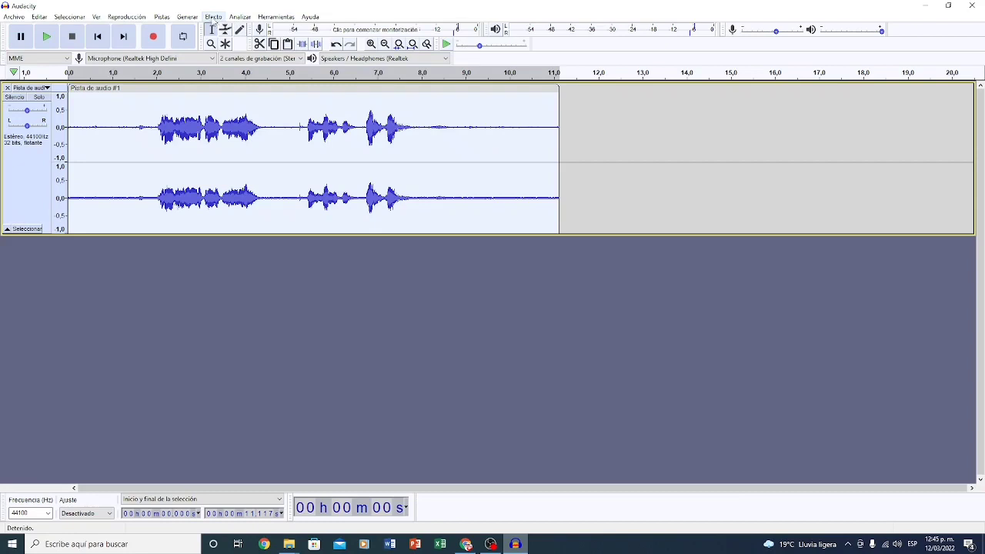
pyautogui.click(213, 17)
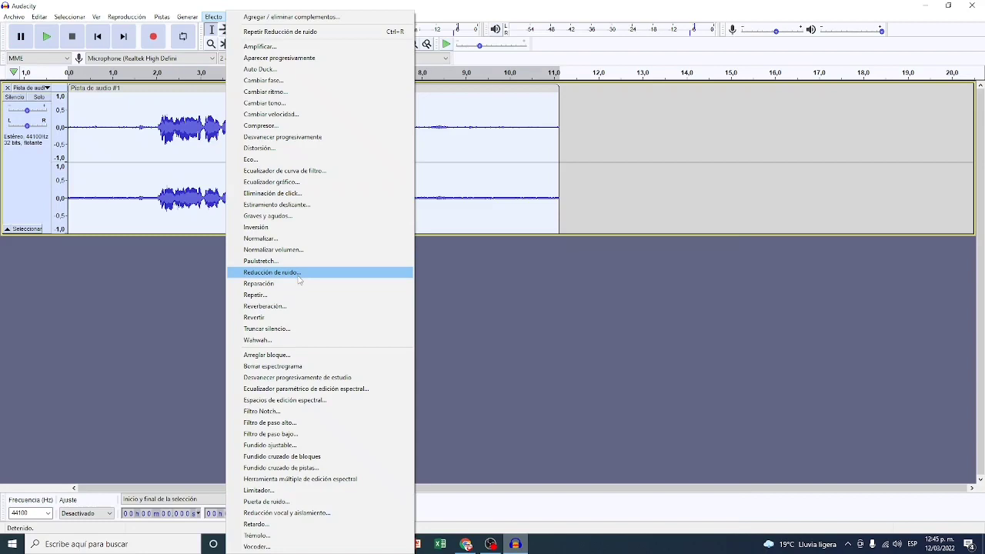
pyautogui.click(273, 274)
pyautogui.click(530, 354)
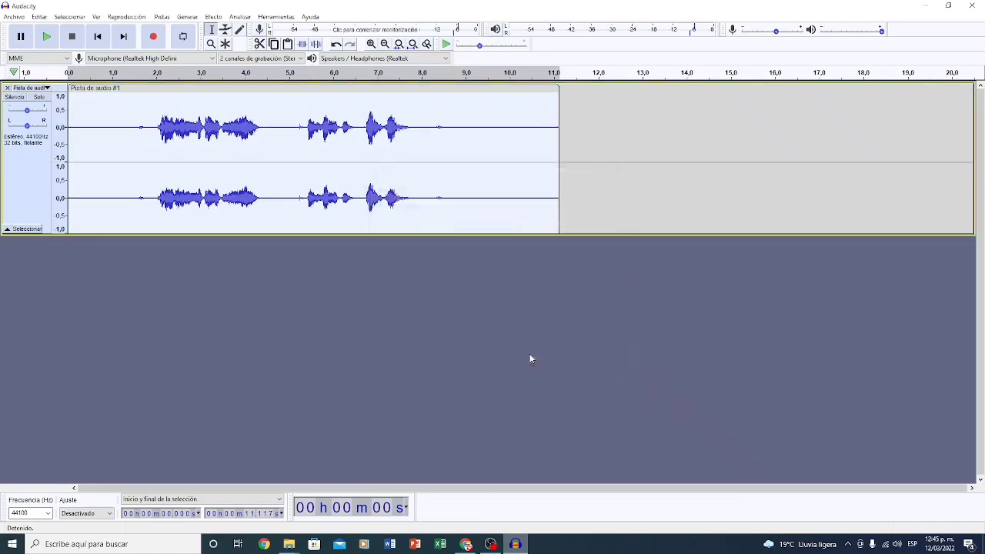
# Play the filtered recording from about 0.9 s to check the noise reduction.
pyautogui.click(109, 139)
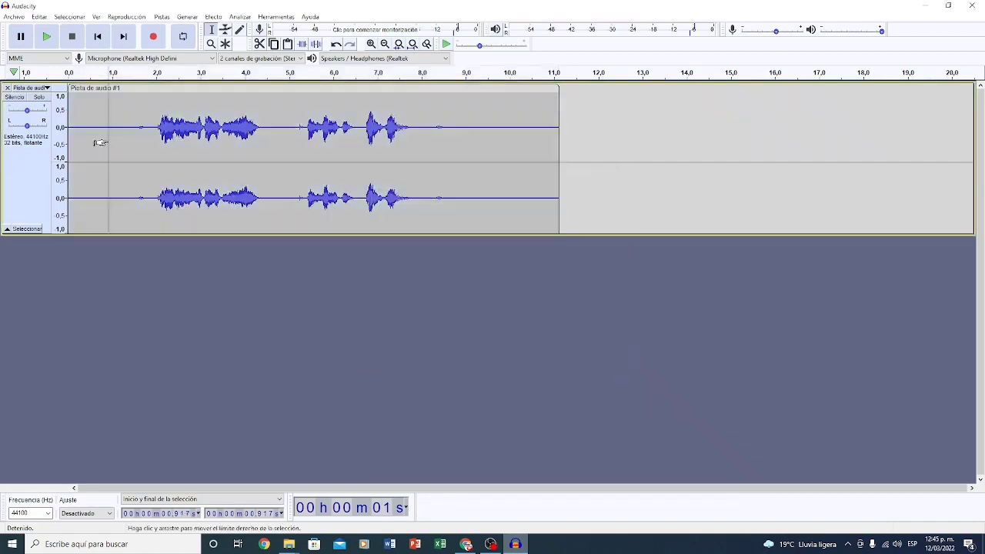
pyautogui.press('space')
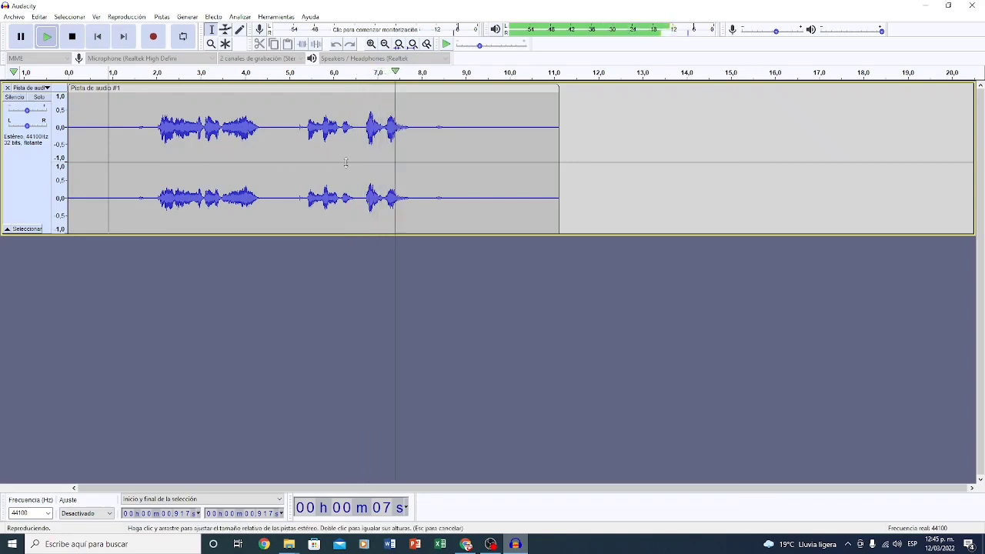
pyautogui.press('space')
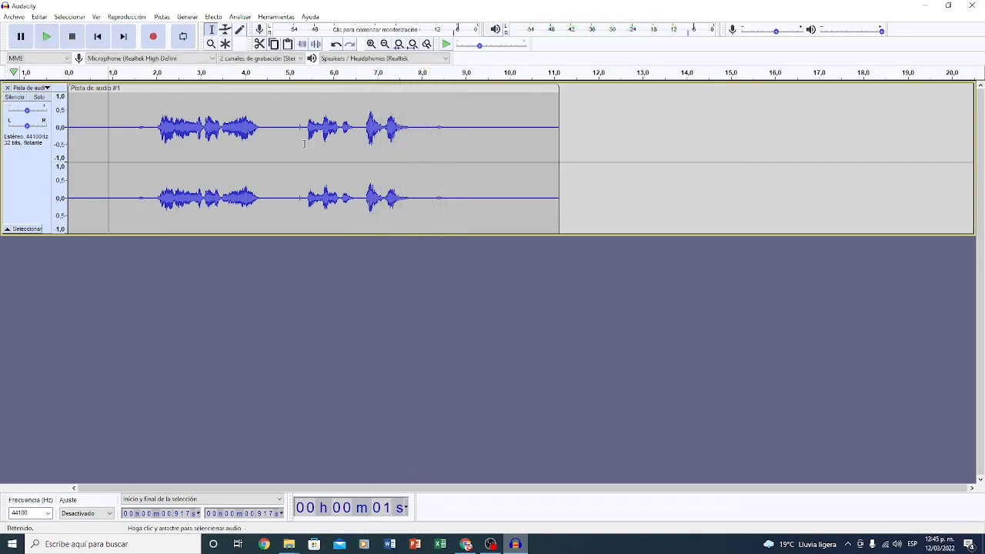
# Delete the short leftover noise spikes at about 5.2 s and about 8.2 s in the track.
pyautogui.moveTo(298, 141); pyautogui.dragTo(304, 142)
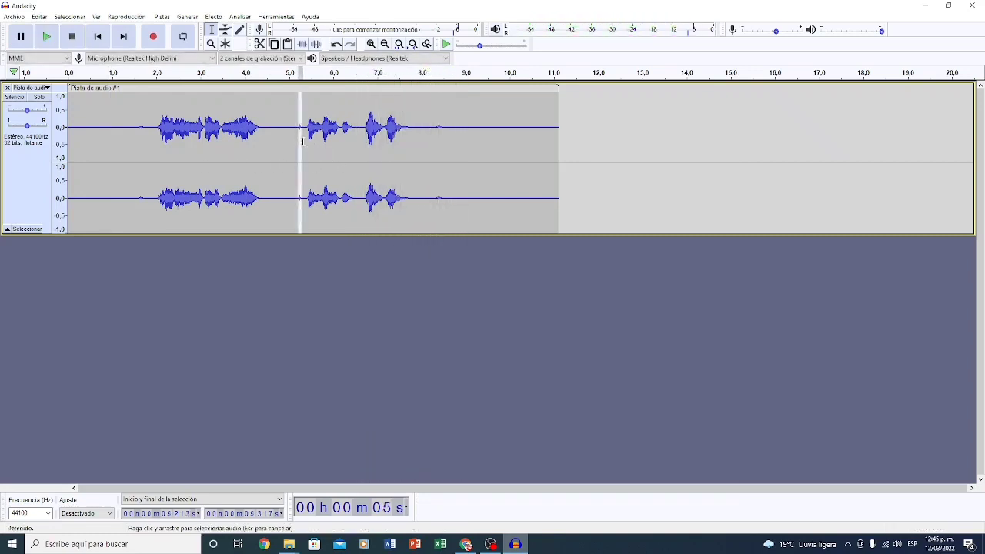
pyautogui.press('Delete')
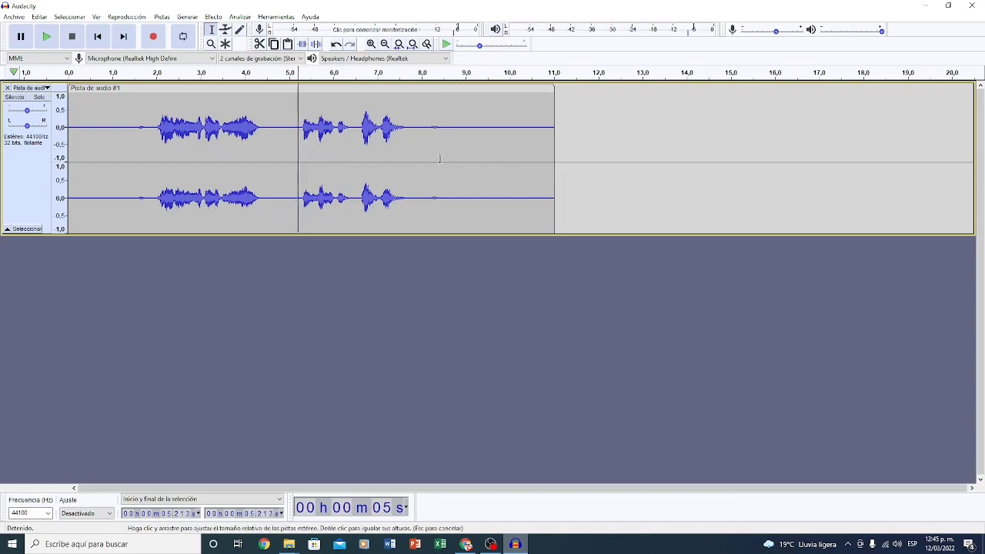
pyautogui.moveTo(431, 137); pyautogui.dragTo(440, 139)
pyautogui.press('Delete')
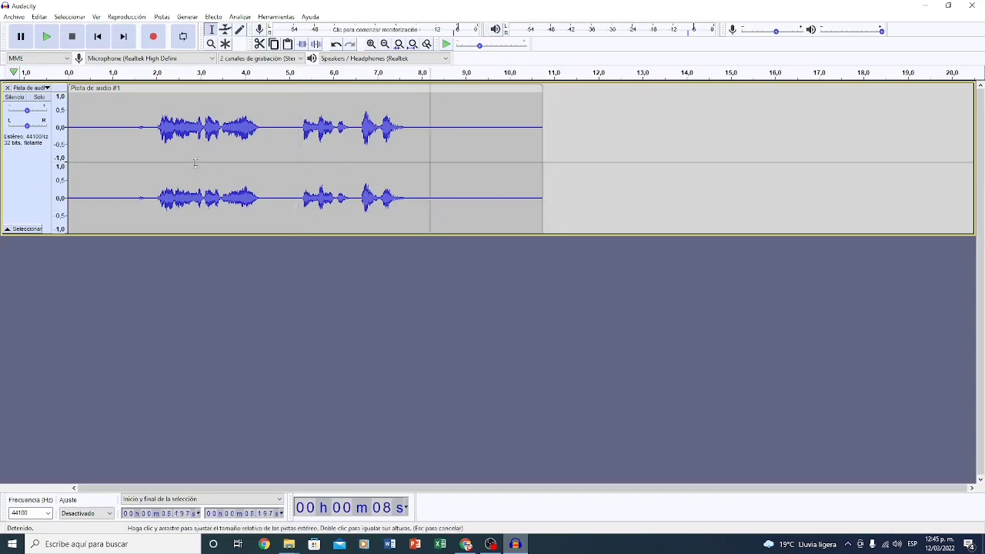
# Delete the short leftover noise spike at about 1.6 s and play the track from about 4.7 s.
pyautogui.moveTo(149, 145); pyautogui.dragTo(139, 145)
pyautogui.press('Delete')
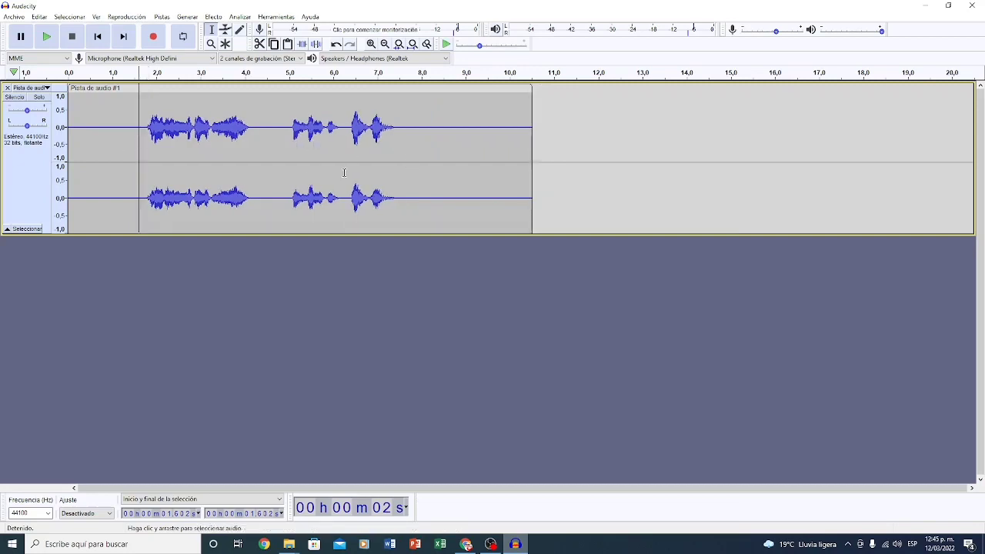
pyautogui.click(279, 147)
pyautogui.press('space')
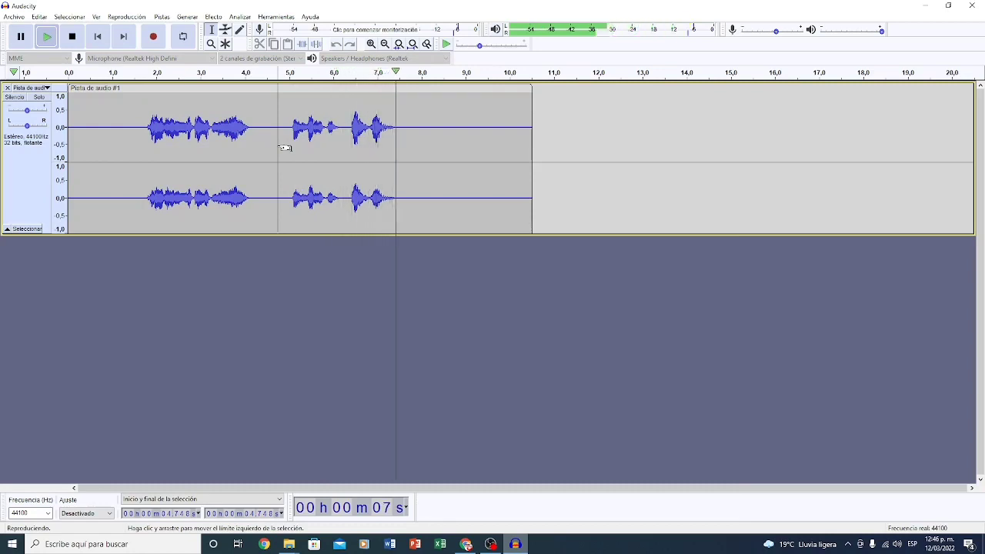
pyautogui.press('space')
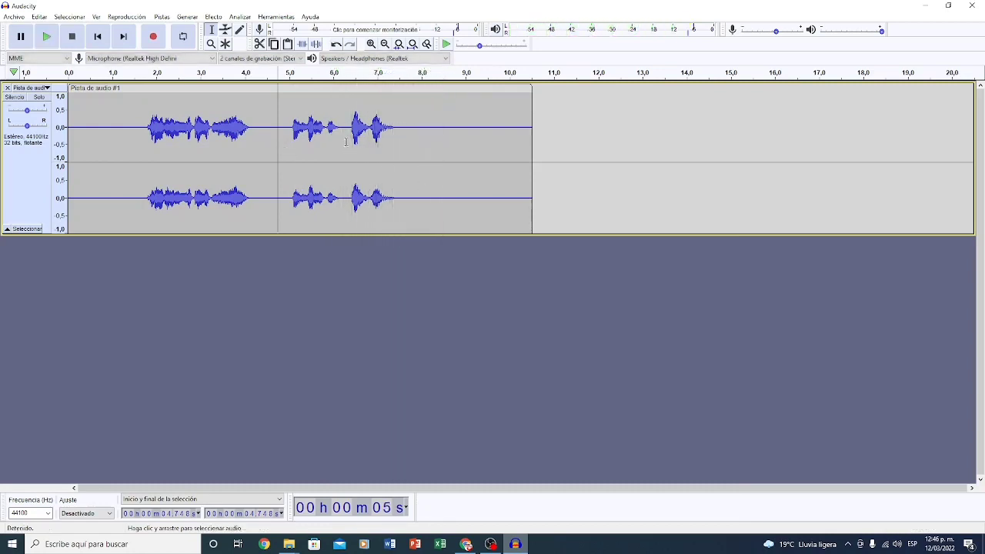
# Cut the speech segment between about 6.3 s and 7.5 s and paste it into the pause at about 4.7 s.
pyautogui.moveTo(347, 139); pyautogui.dragTo(400, 148)
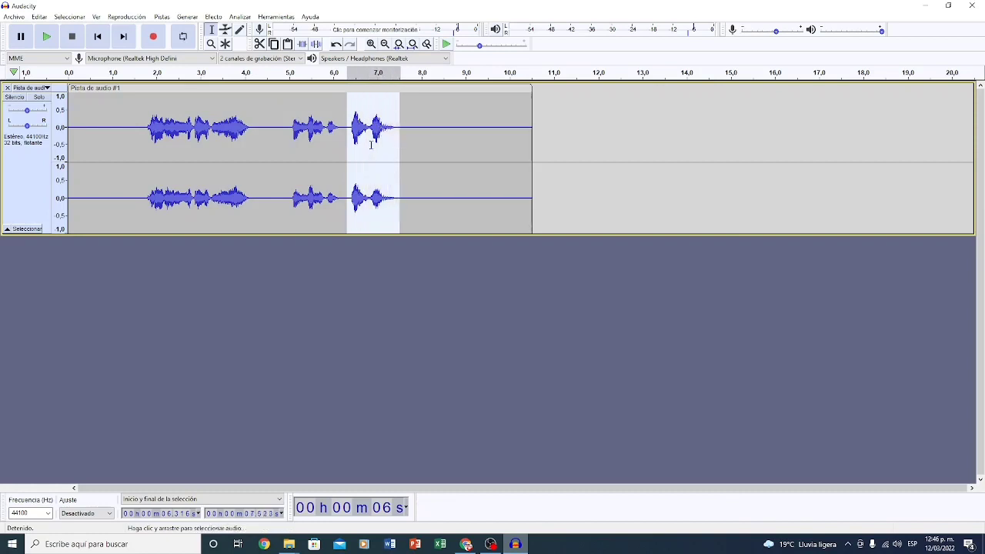
pyautogui.press('Delete')
pyautogui.click(277, 142)
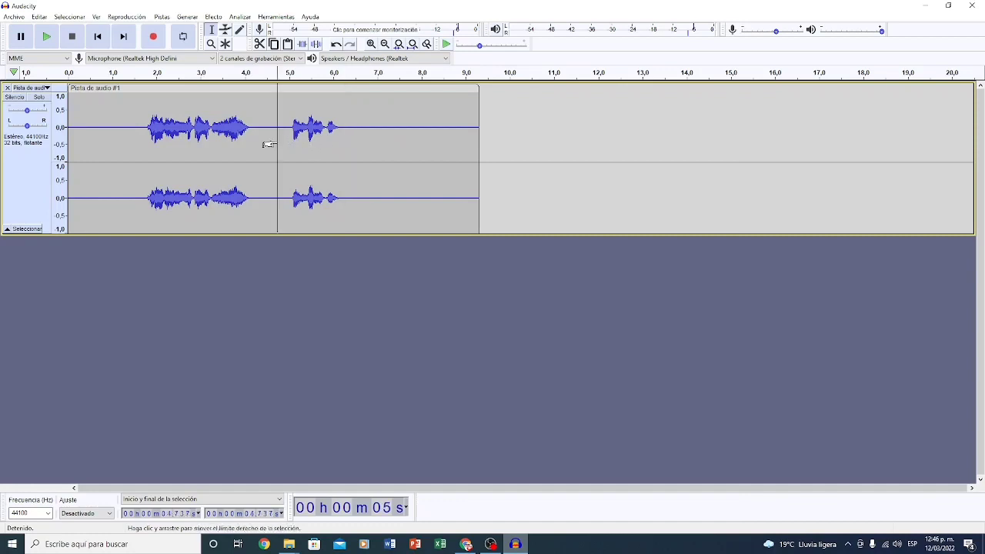
pyautogui.hotkey('ctrl', 'v')
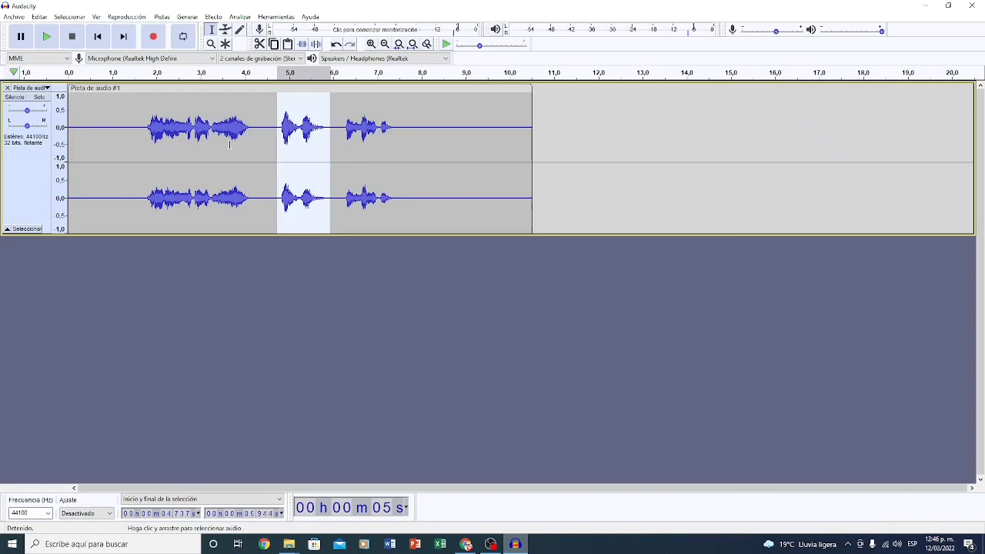
# Play the rearranged recording from about 1.6 s to check the new order of the phrases.
pyautogui.click(142, 150)
pyautogui.press('space')
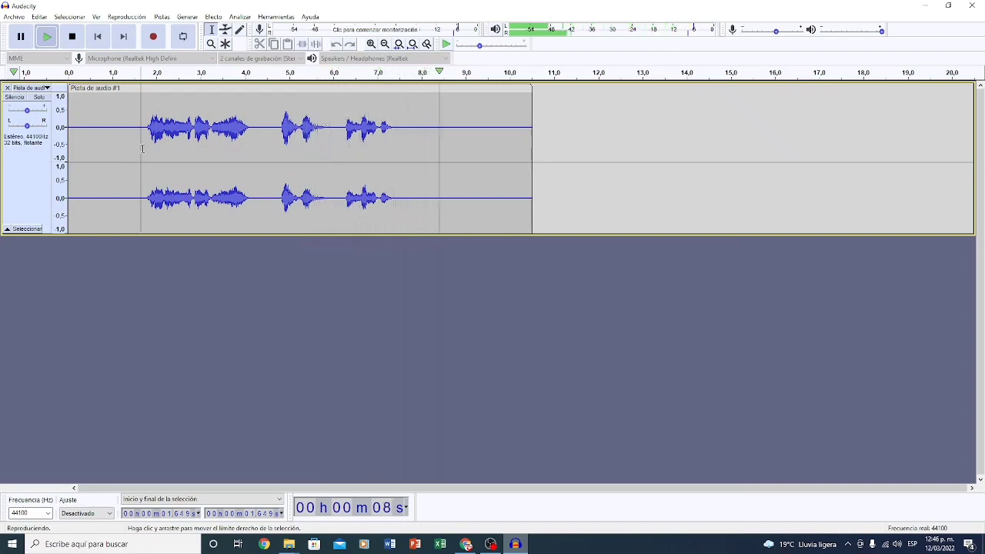
pyautogui.press('space')
# Delete the trailing silence after about 7.4 s and the leading silence before the first spoken phrase.
pyautogui.moveTo(396, 146); pyautogui.dragTo(545, 149)
pyautogui.press('Delete')
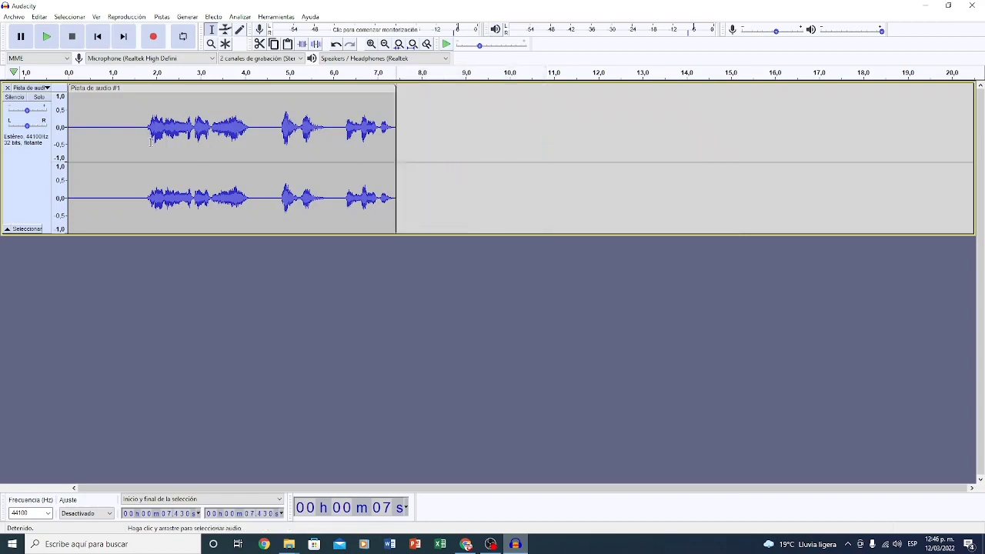
pyautogui.moveTo(142, 146); pyautogui.dragTo(68, 146)
pyautogui.press('Delete')
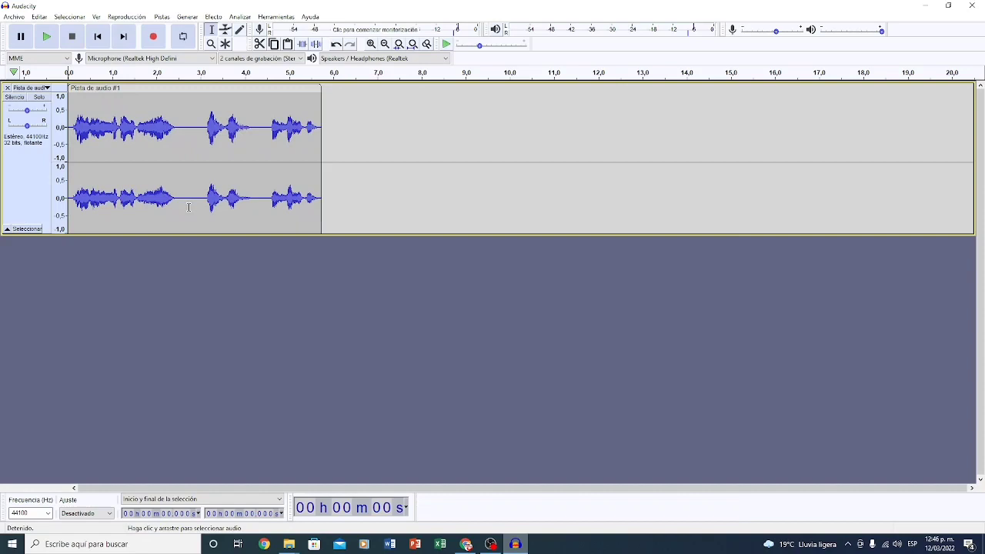
# Normalize the entire track to a -1.0 dB peak amplitude with DC offset removal, and play the result.
pyautogui.hotkey('ctrl', 'a')
pyautogui.click(213, 16)
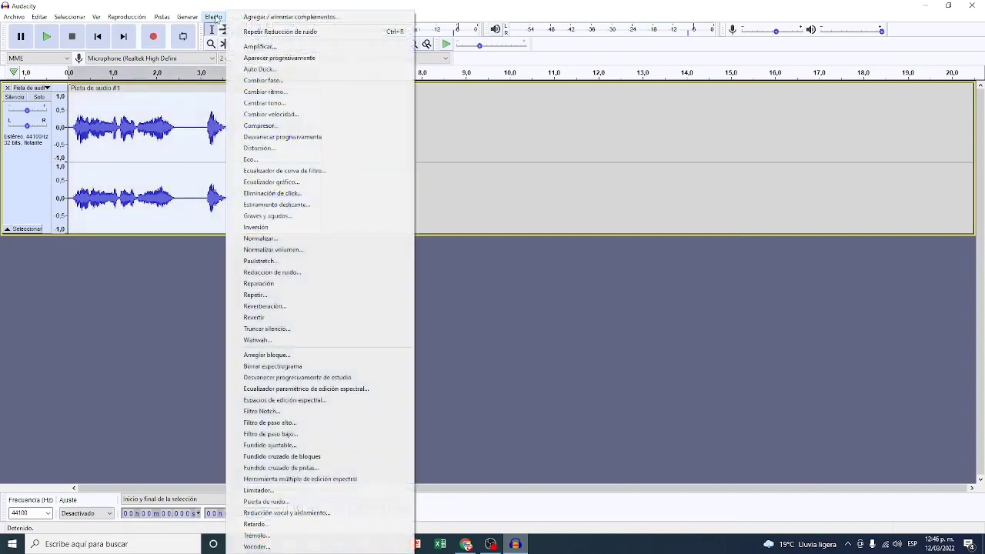
pyautogui.click(262, 239)
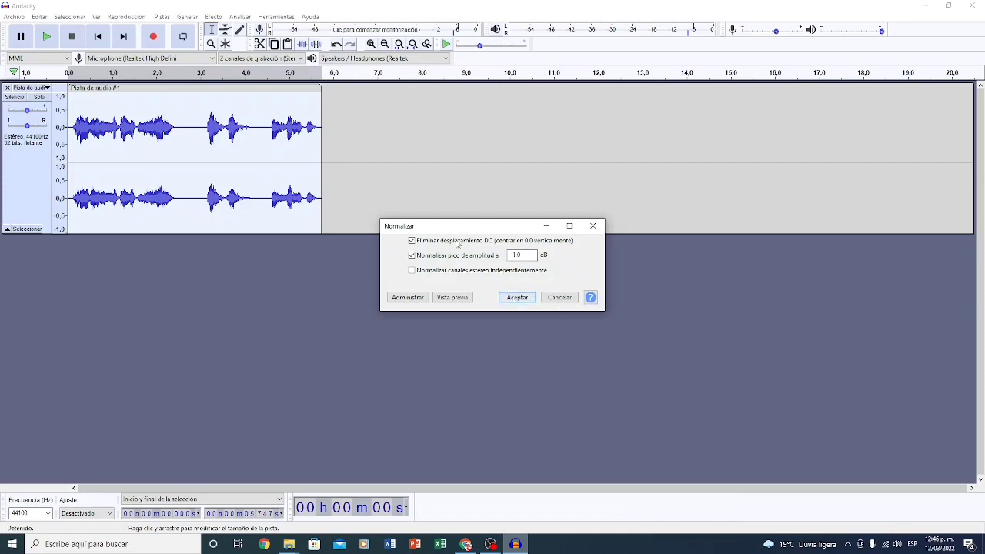
pyautogui.click(516, 299)
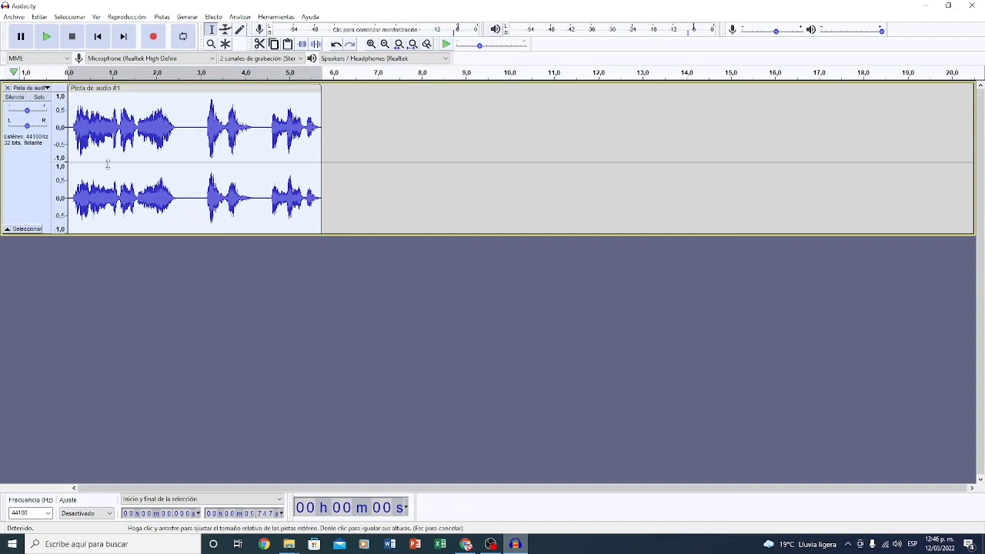
pyautogui.press('space')
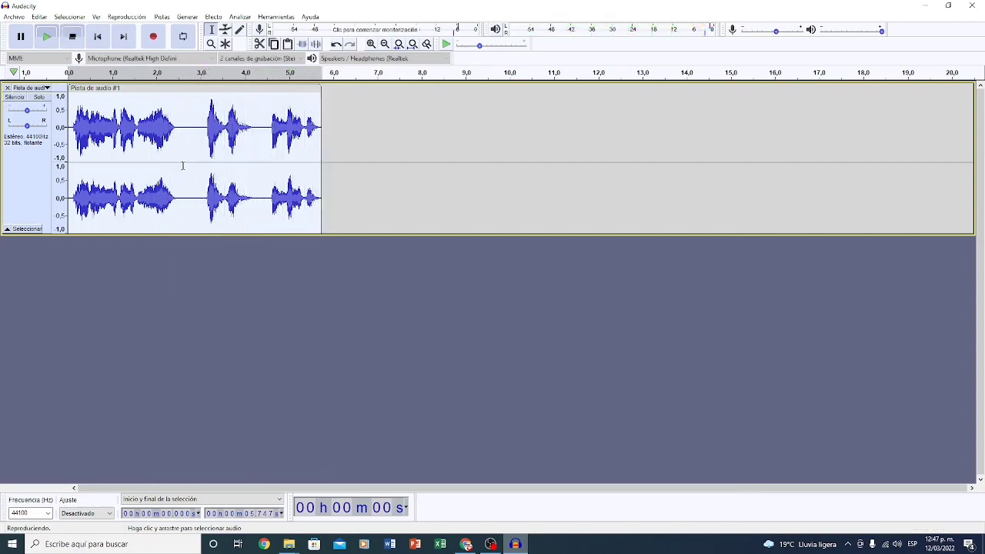
# Capture a noise profile with Noise Reduction from the silent gap between about 2.45 s and 3.09 s.
pyautogui.click(180, 150)
pyautogui.moveTo(177, 149); pyautogui.dragTo(204, 159)
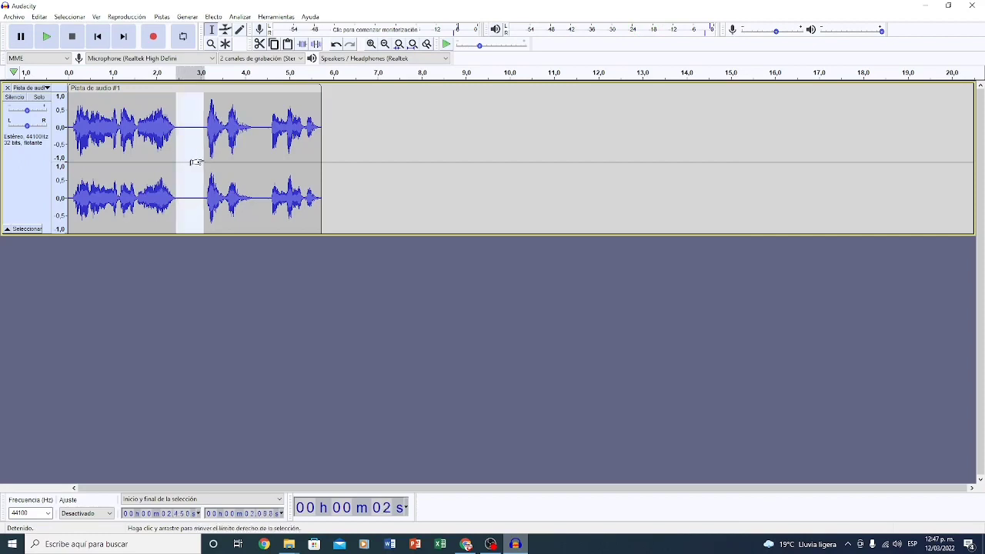
pyautogui.click(201, 72)
pyautogui.click(213, 17)
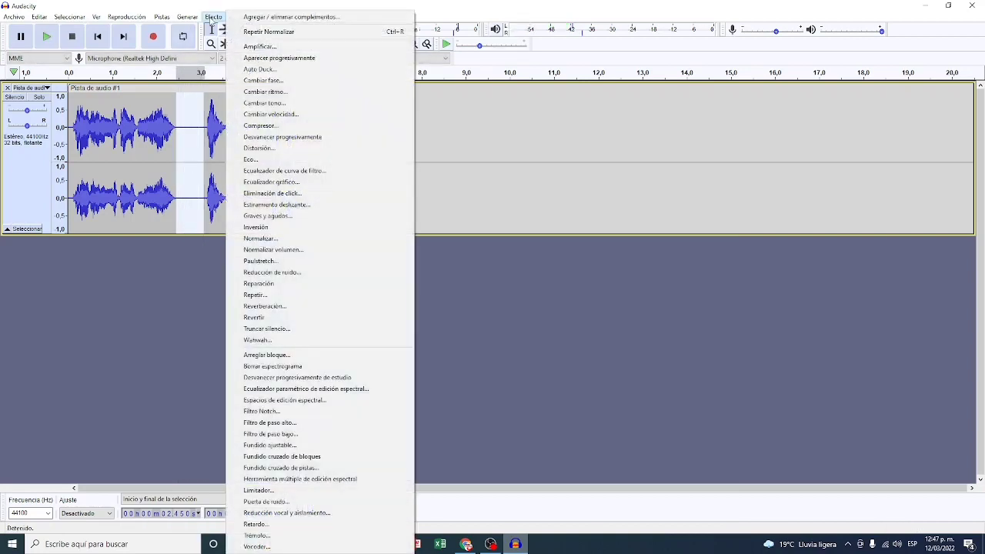
pyautogui.click(273, 272)
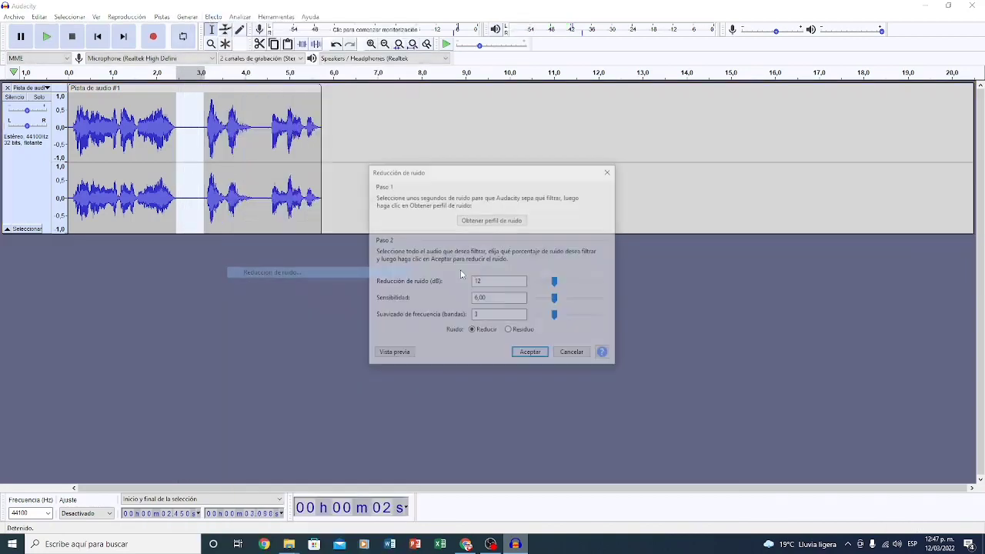
pyautogui.click(484, 222)
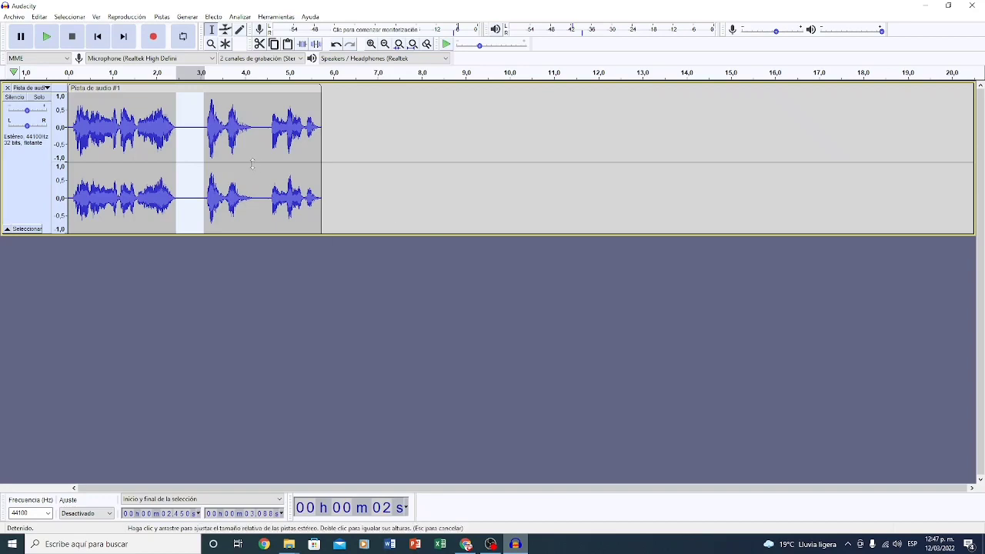
# Apply Noise Reduction to the entire normalized track with 12 dB reduction, sensitivity 6.00 and 3 frequency smoothing bands.
pyautogui.press('Home')
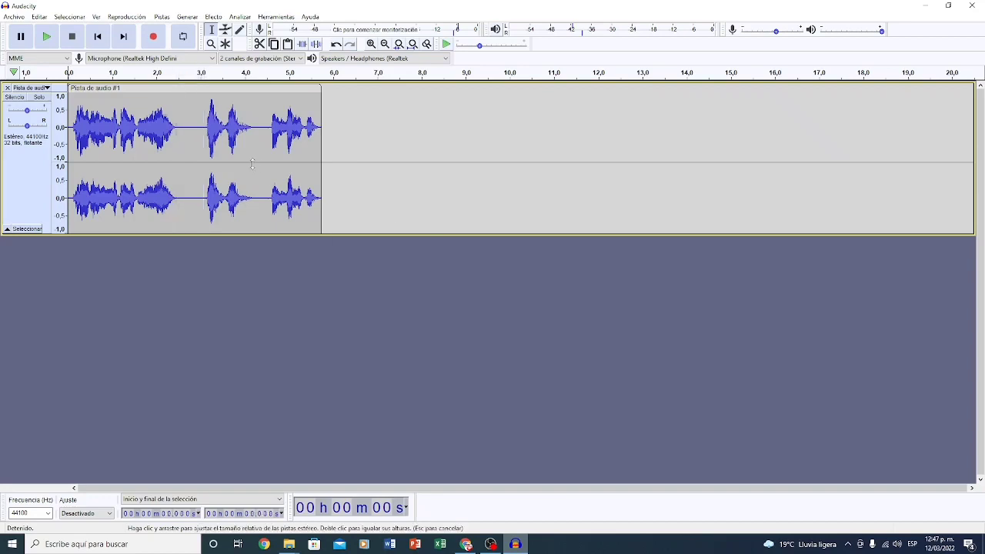
pyautogui.hotkey('ctrl', 'a')
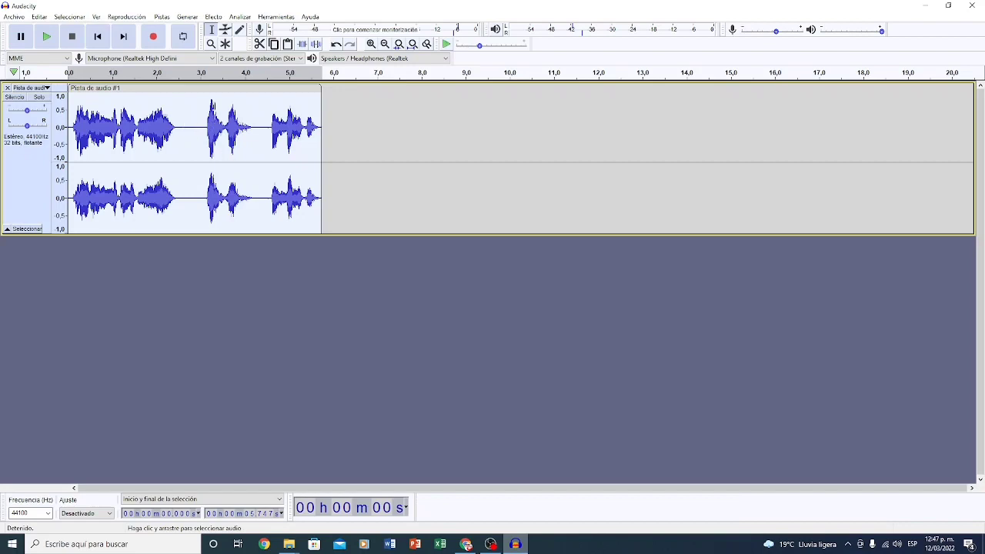
pyautogui.click(212, 16)
pyautogui.click(253, 273)
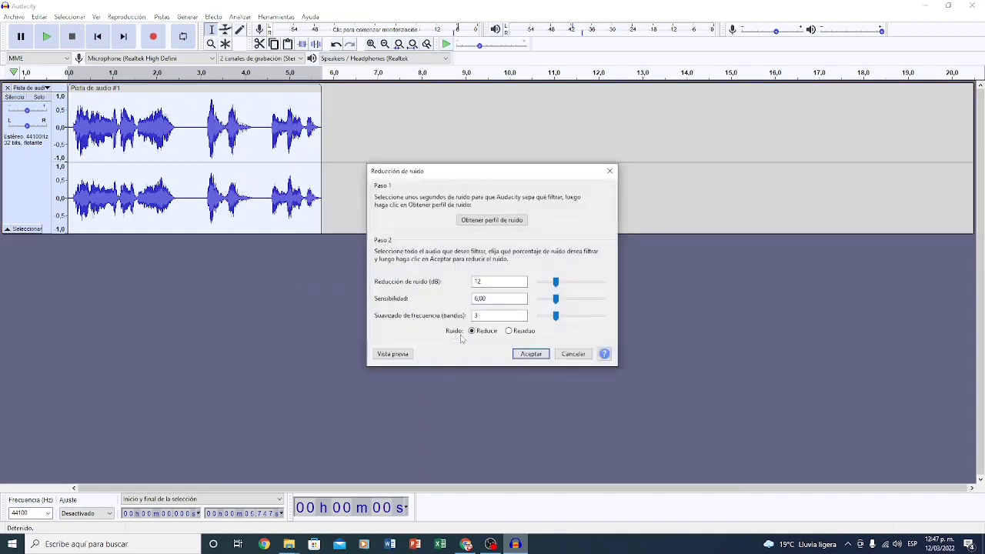
pyautogui.click(531, 354)
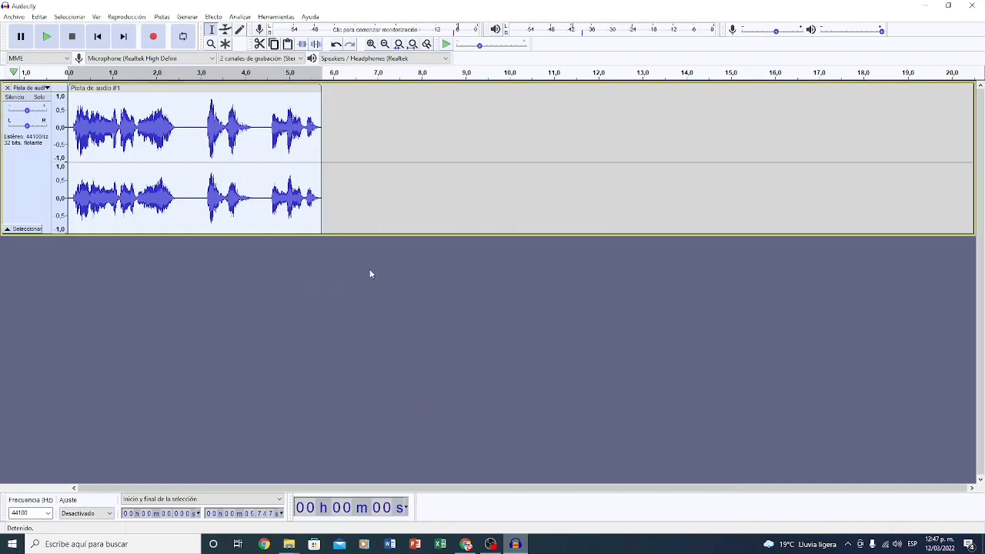
# Play the cleaned recording from the start and select the entire track again.
pyautogui.click(369, 273)
pyautogui.press('space')
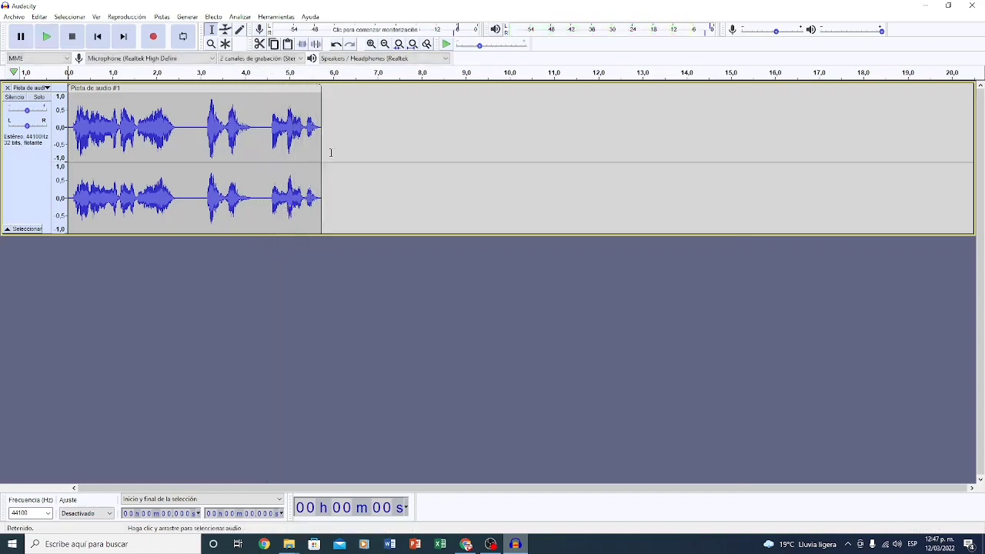
pyautogui.doubleClick(165, 170)
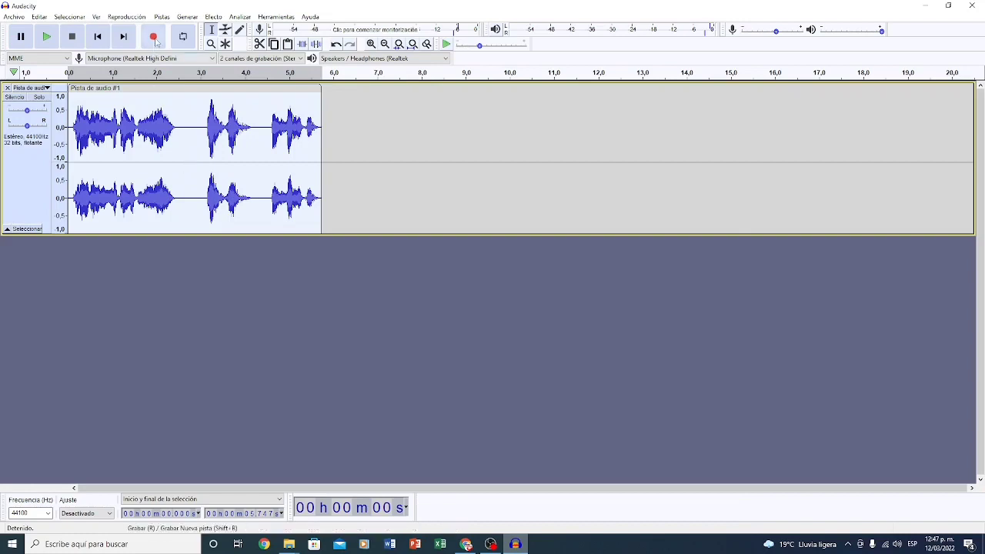
# View the Amplify effect's settings for the selected track and close them without applying.
pyautogui.click(213, 17)
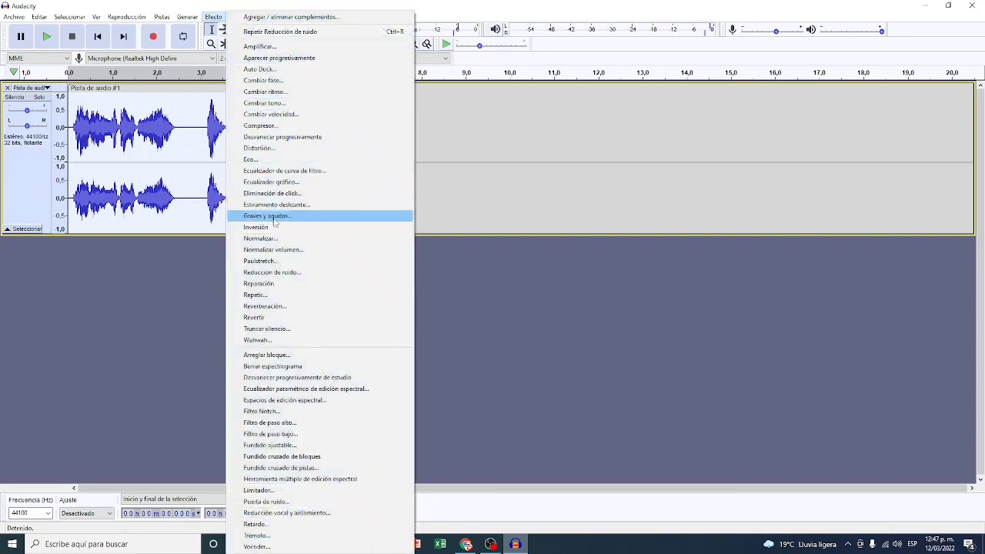
pyautogui.click(245, 47)
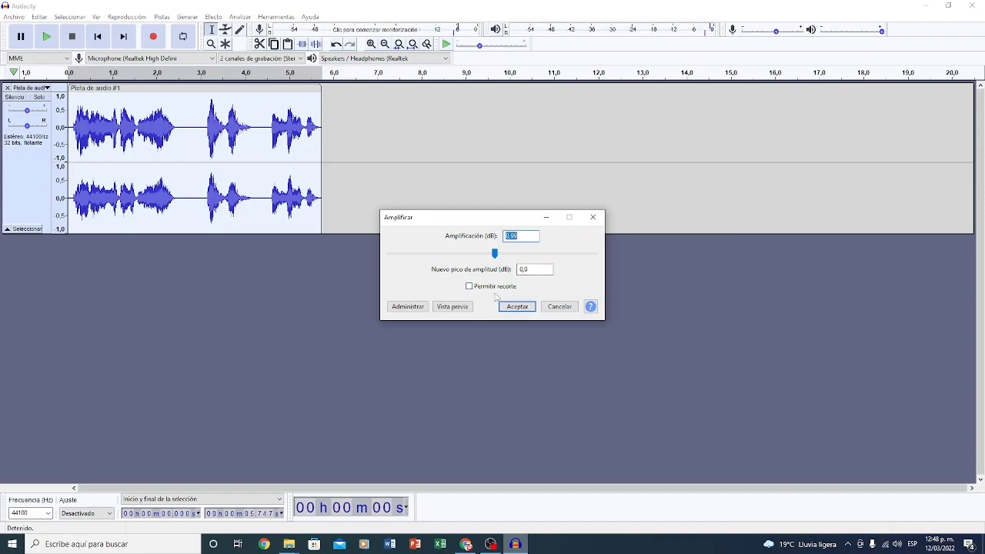
pyautogui.click(560, 307)
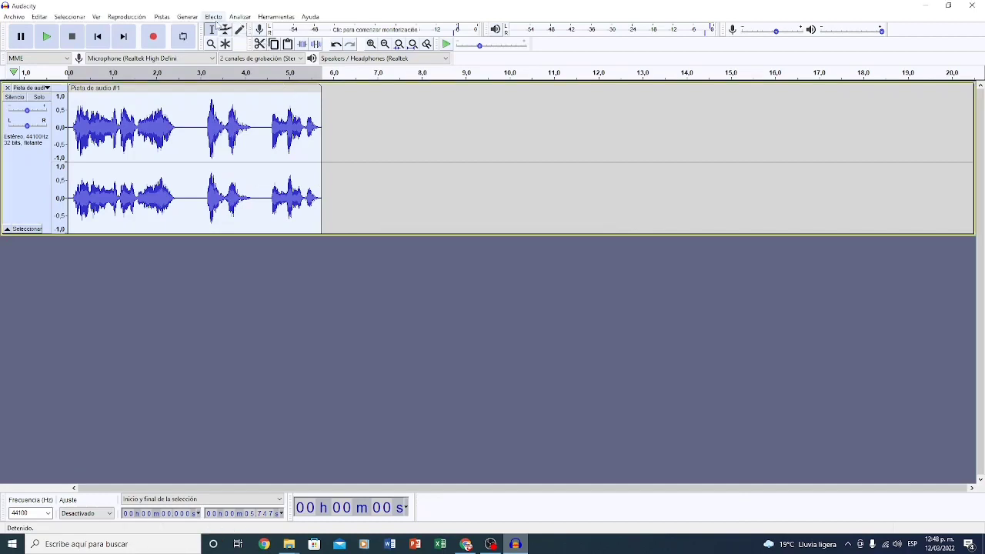
# Preview and apply Change Pitch to the entire track with a percent change of -8.000.
pyautogui.click(213, 17)
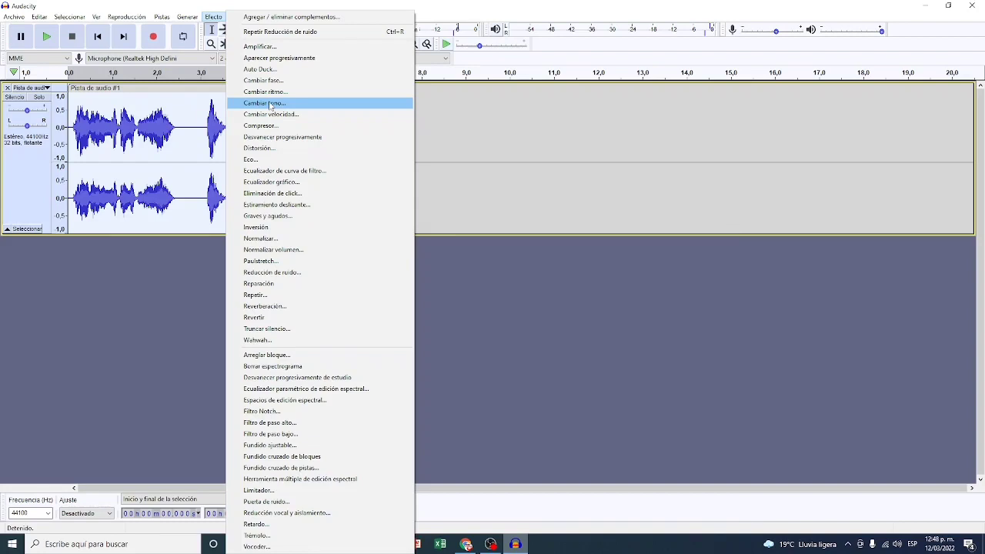
pyautogui.click(270, 103)
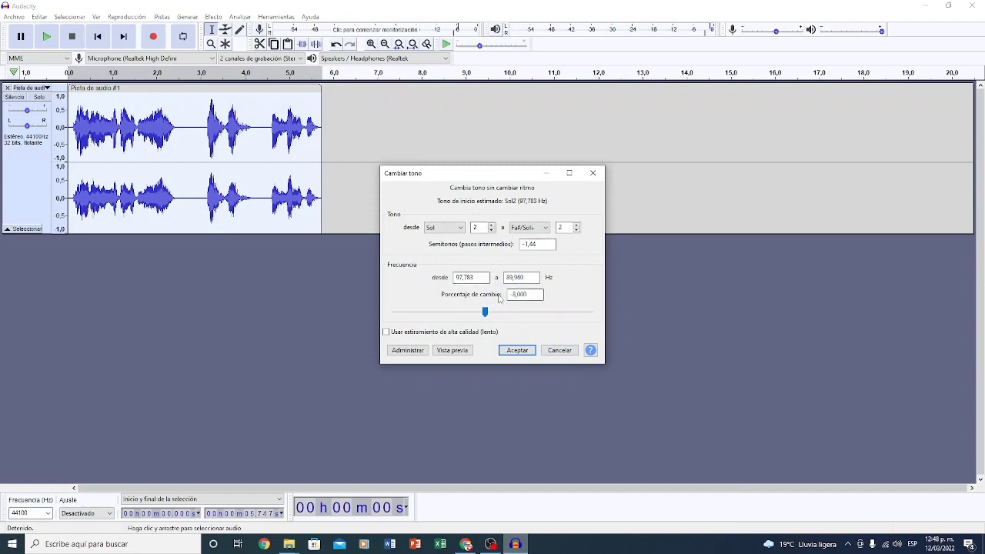
pyautogui.click(456, 352)
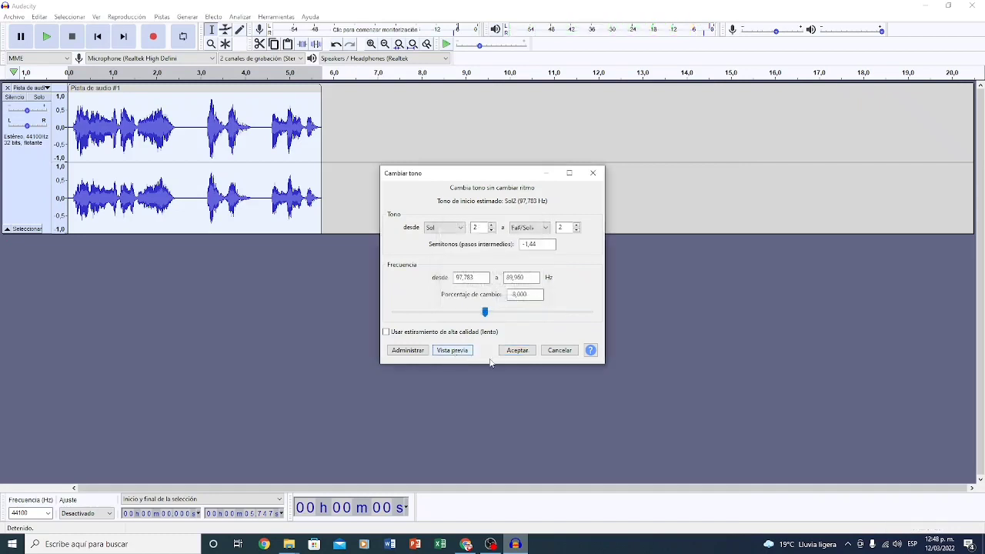
pyautogui.click(517, 350)
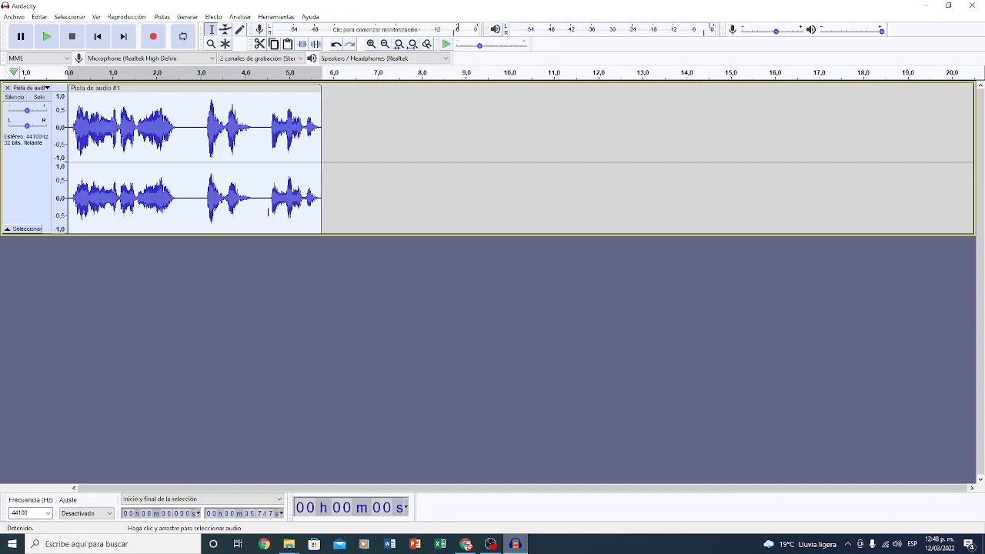
# Preview the Echo effect on the selected track and close it without applying.
pyautogui.click(214, 16)
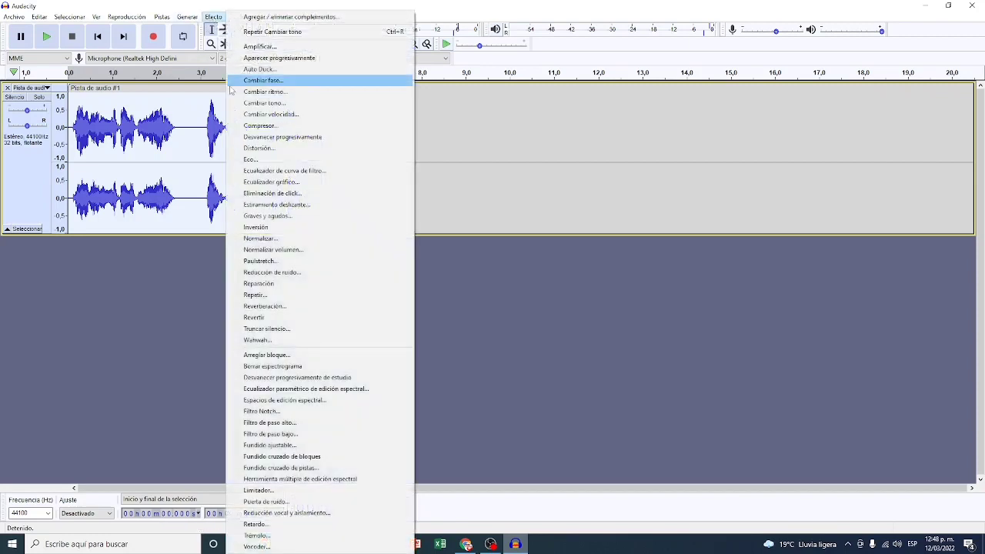
pyautogui.click(269, 160)
pyautogui.click(461, 300)
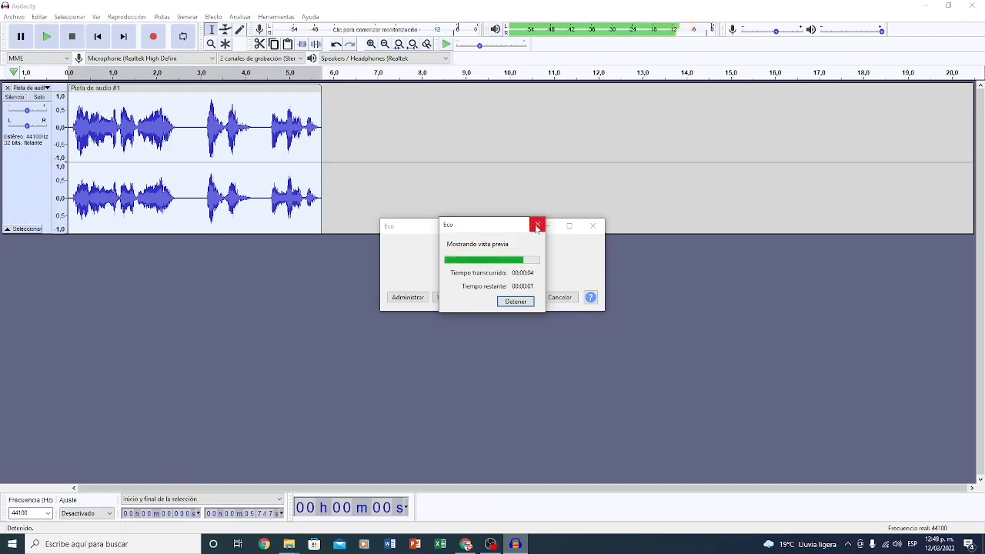
pyautogui.click(560, 297)
# Select the middle phrase from about 3.1 to 4.1 s, preview Echo with delay 0,4 and decay factor 0,2, and close it without applying.
pyautogui.click(269, 140)
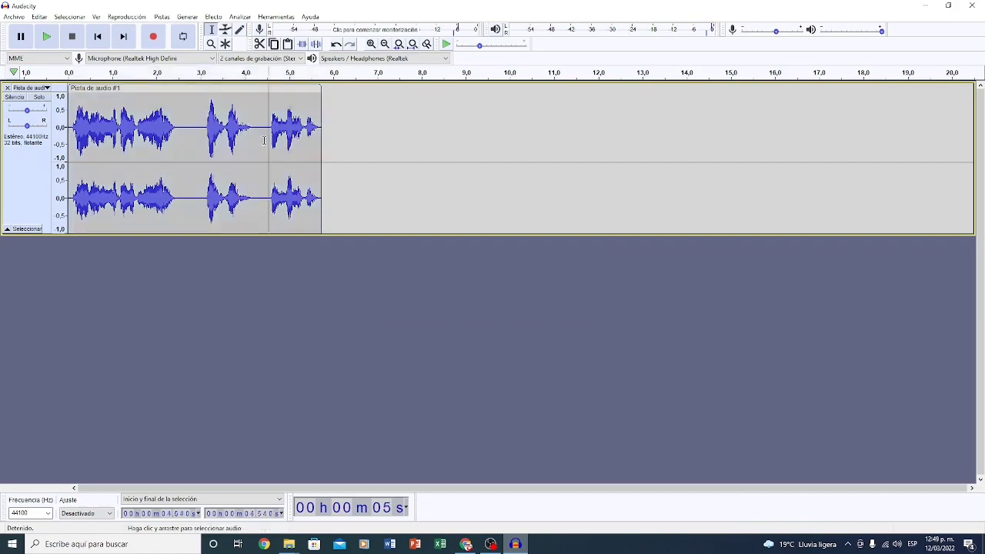
pyautogui.moveTo(205, 145); pyautogui.dragTo(252, 146)
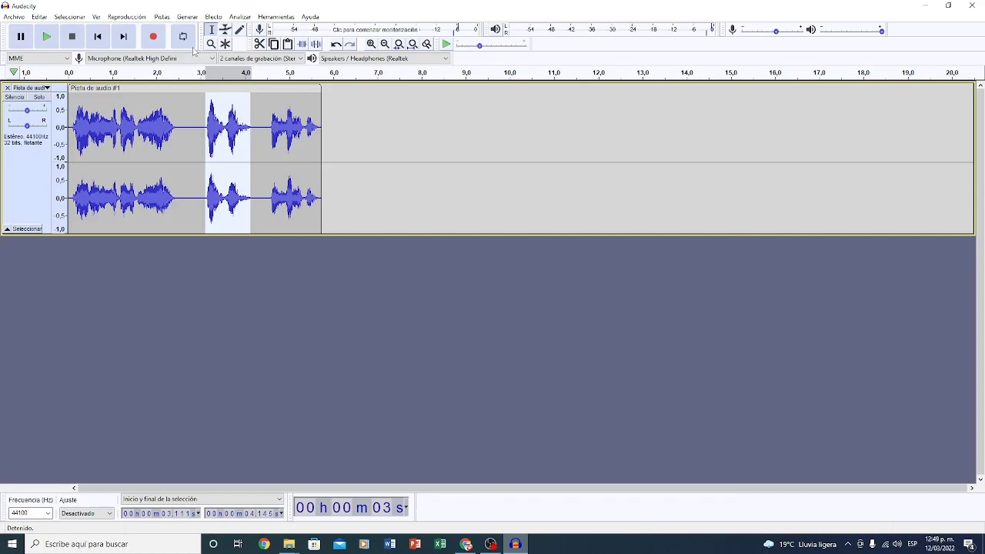
pyautogui.click(214, 17)
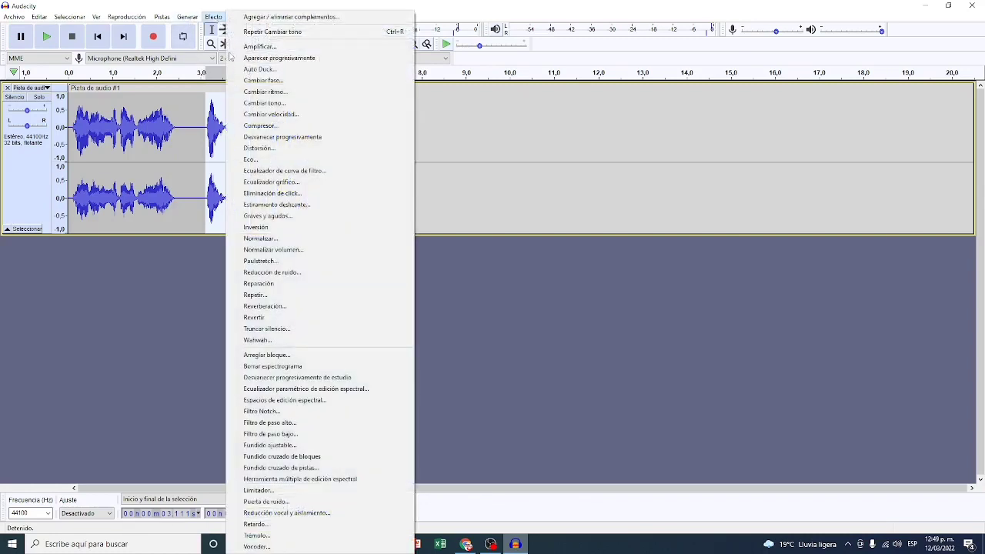
pyautogui.click(270, 160)
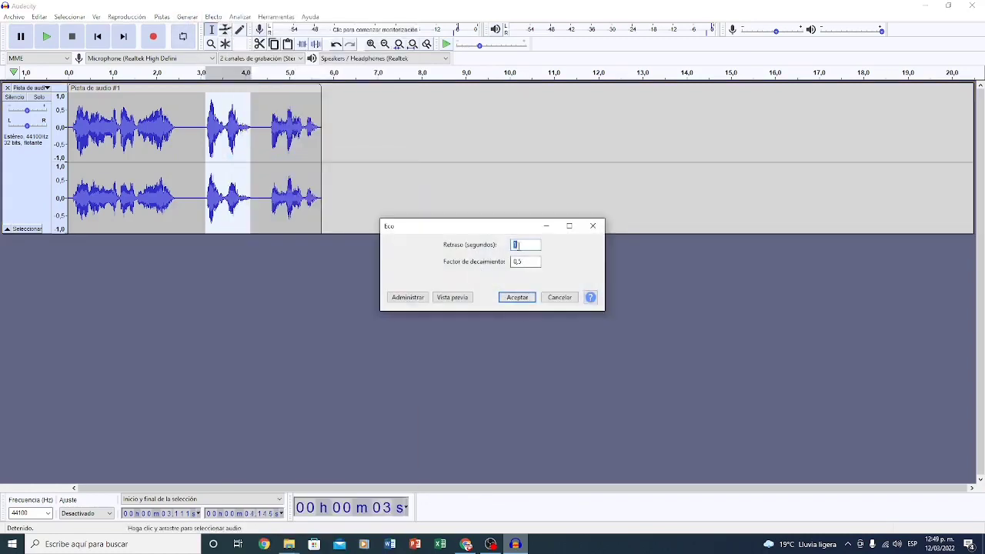
pyautogui.click(525, 261)
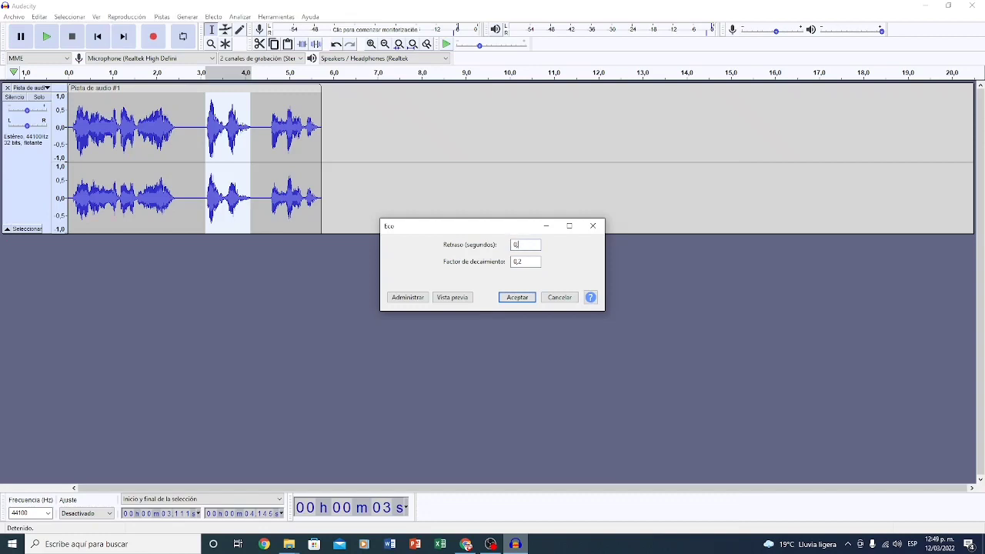
pyautogui.click(453, 297)
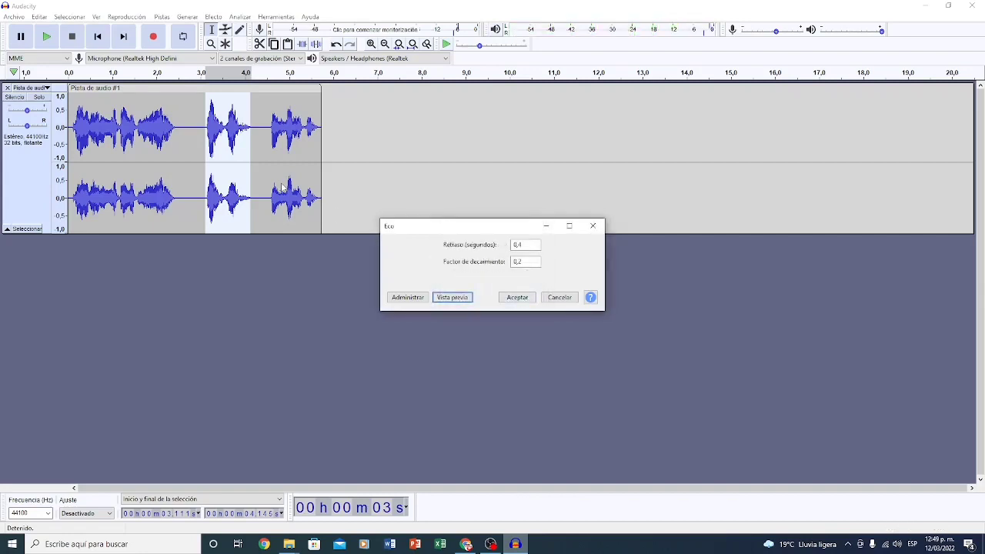
pyautogui.press('Escape')
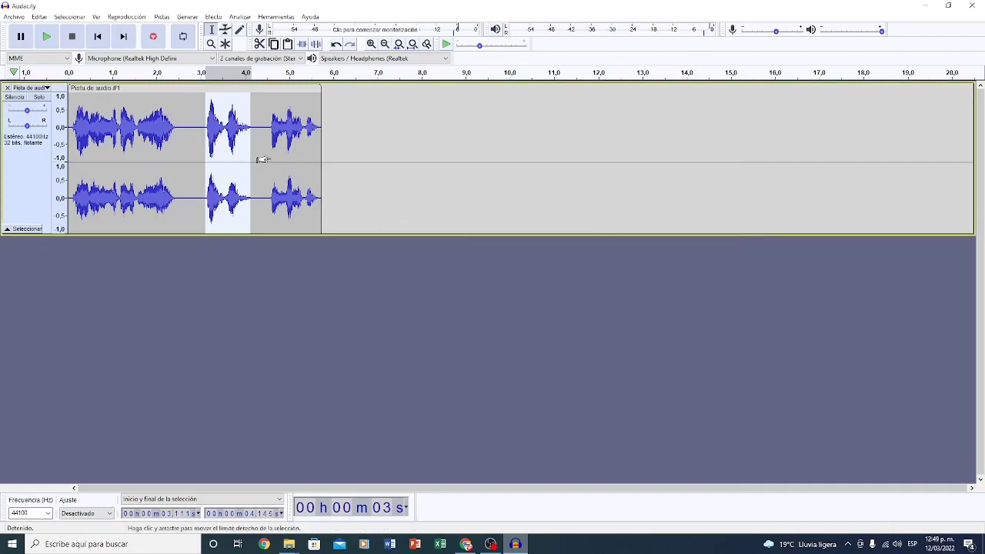
# Extend the selection's end to about 4.6 s, just before the last phrase, and preview and apply Echo to it.
pyautogui.moveTo(257, 159); pyautogui.dragTo(271, 160)
pyautogui.click(213, 16)
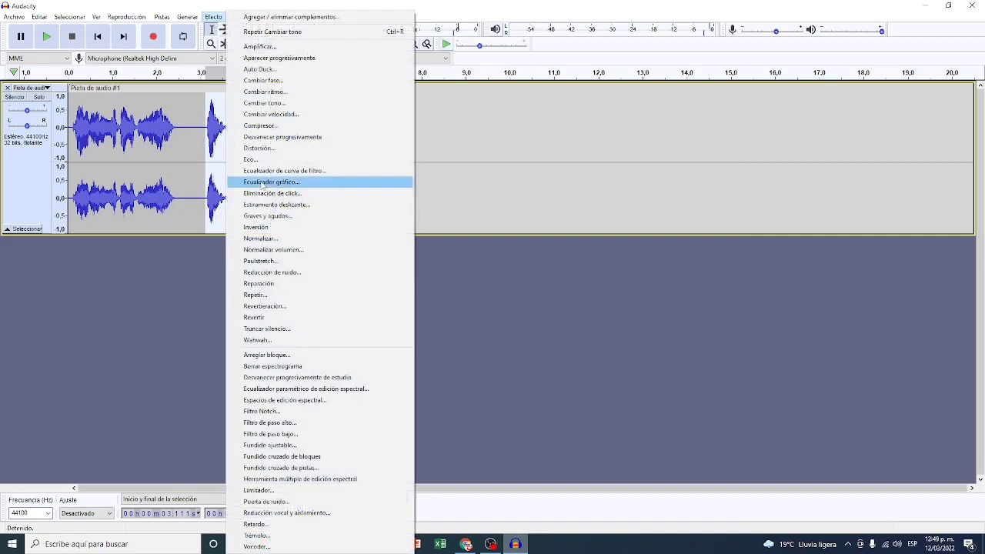
pyautogui.click(254, 160)
pyautogui.click(454, 297)
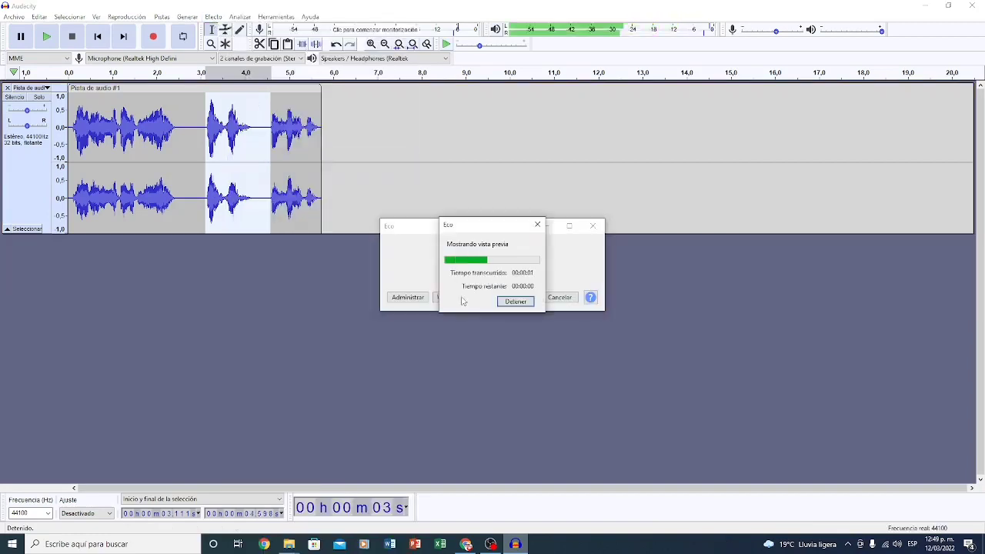
pyautogui.click(517, 297)
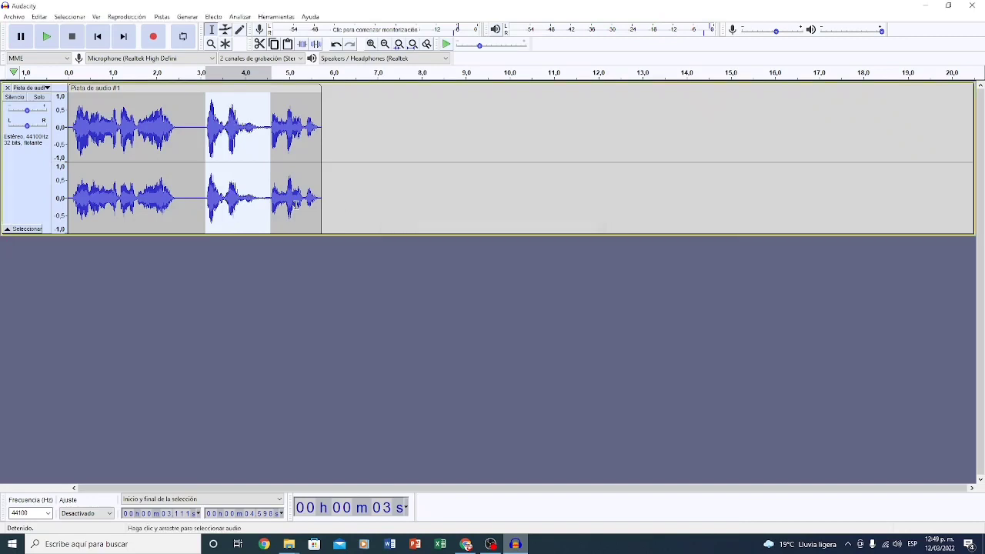
# Play the track briefly from just before the echoed phrase and again from the start.
pyautogui.click(198, 153)
pyautogui.press('space')
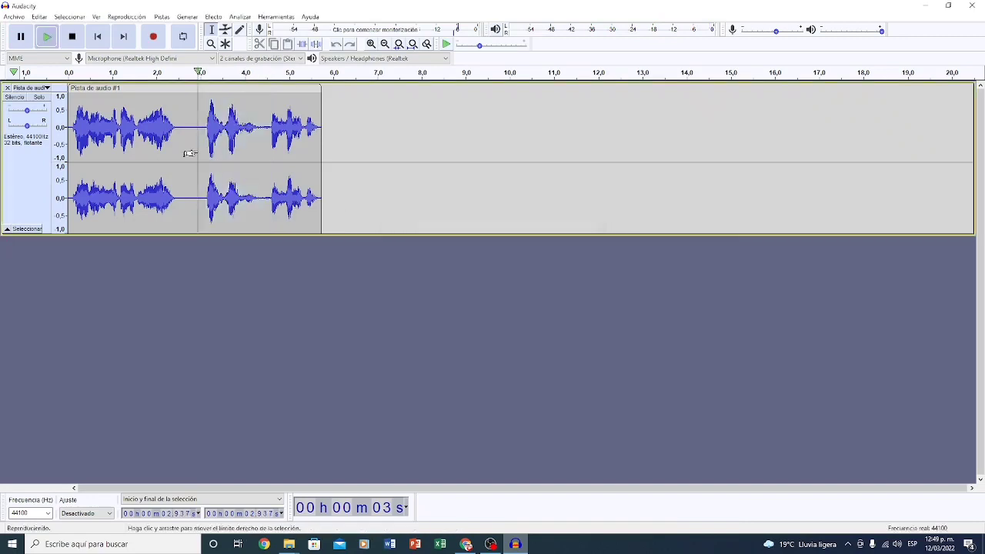
pyautogui.press('space')
pyautogui.press('Home')
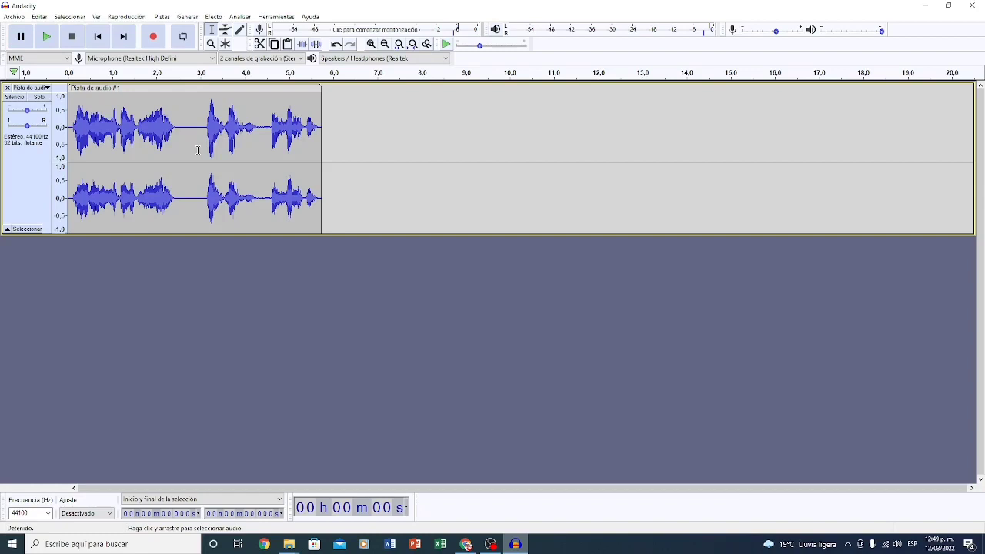
pyautogui.press('space')
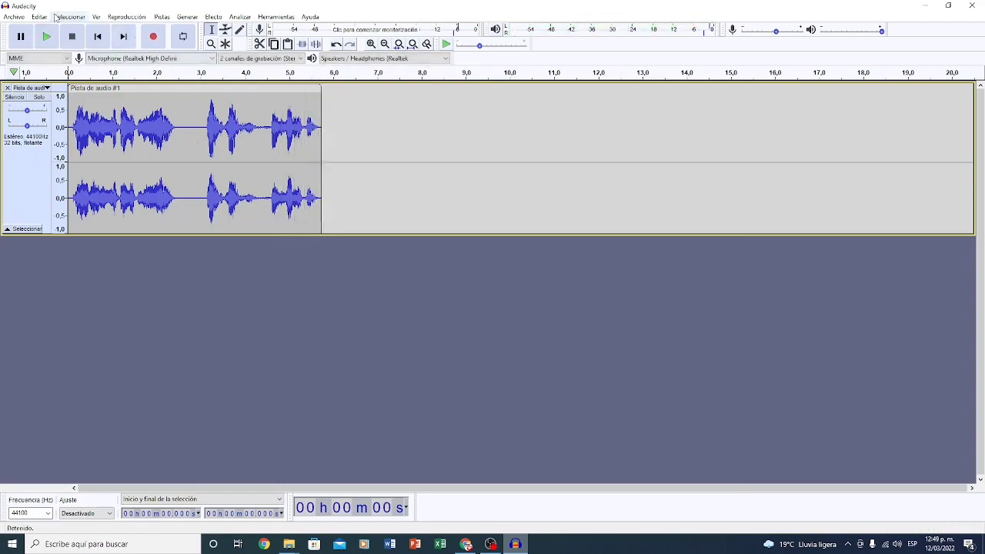
# View the WAV export options for the finished audio and close them without exporting.
pyautogui.click(12, 17)
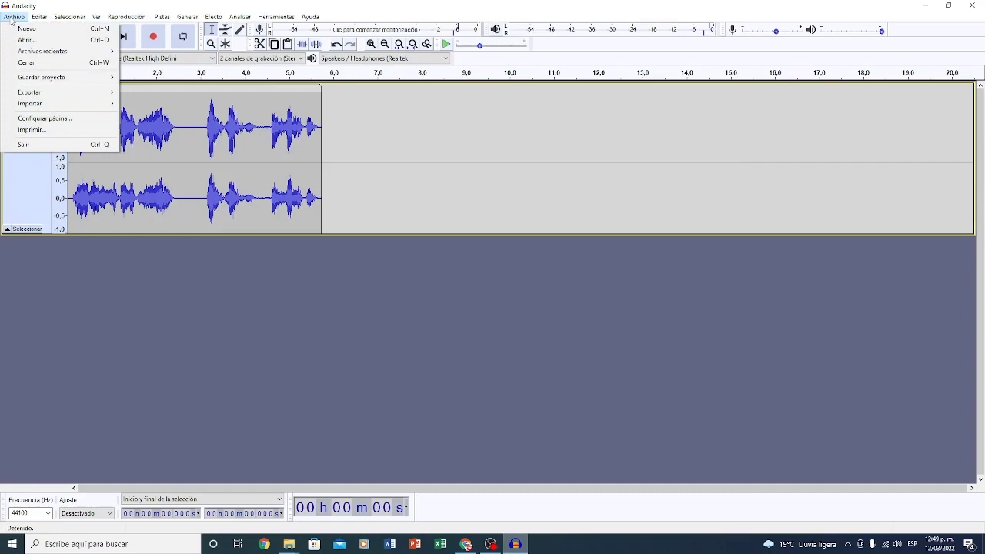
pyautogui.moveTo(110, 94)
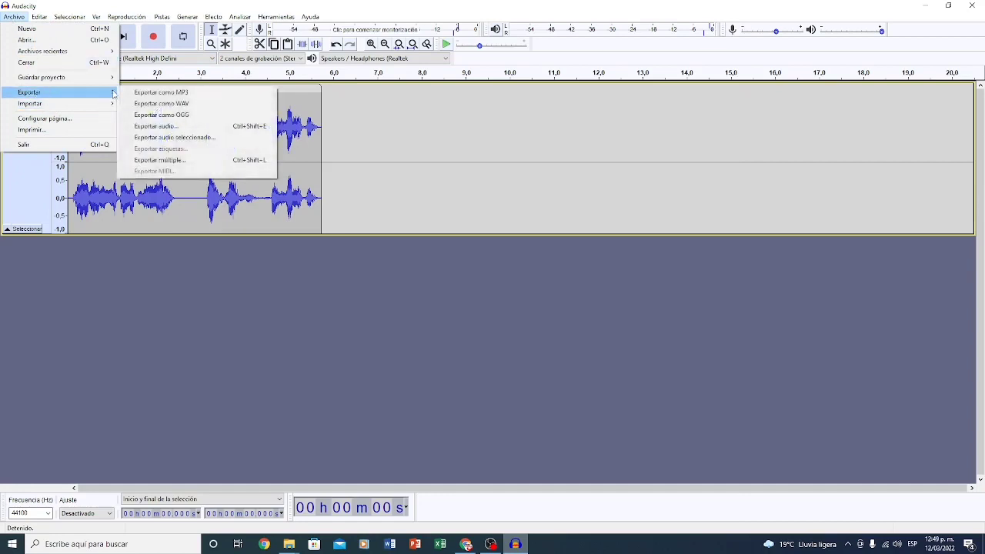
pyautogui.click(190, 105)
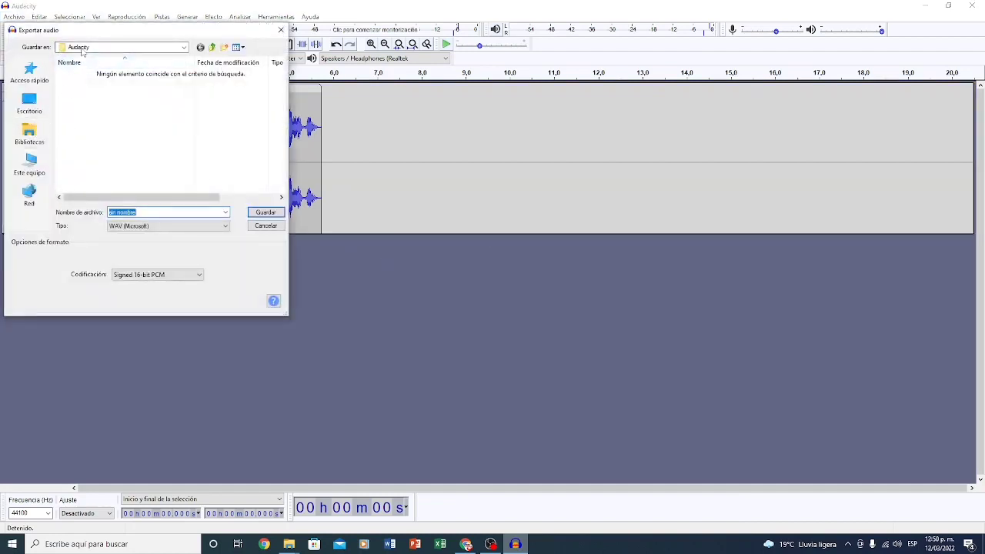
pyautogui.click(266, 226)
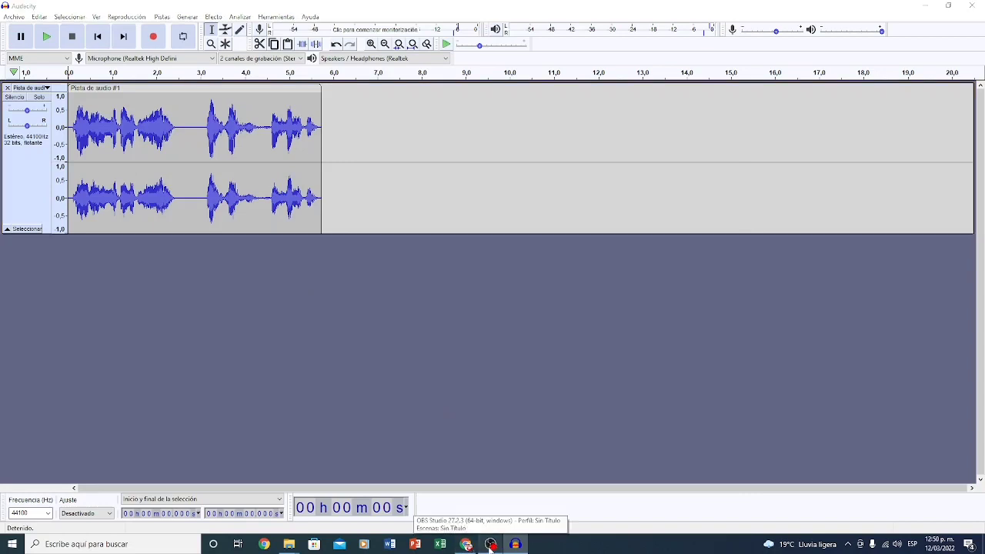
# Switch to OBS Studio and move the video capture source up into the lower part of the preview canvas.
pyautogui.click(490, 547)
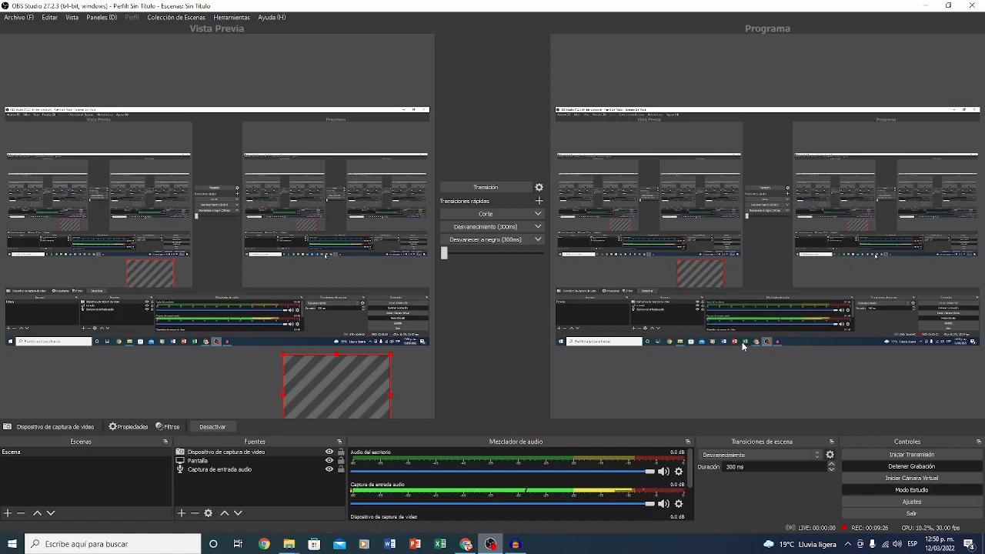
pyautogui.moveTo(325, 373); pyautogui.dragTo(343, 271)
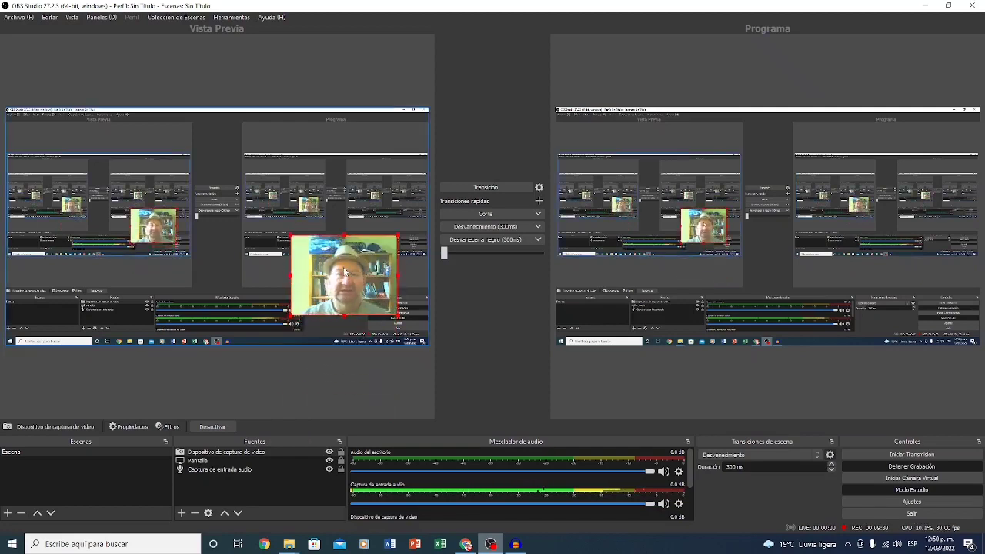